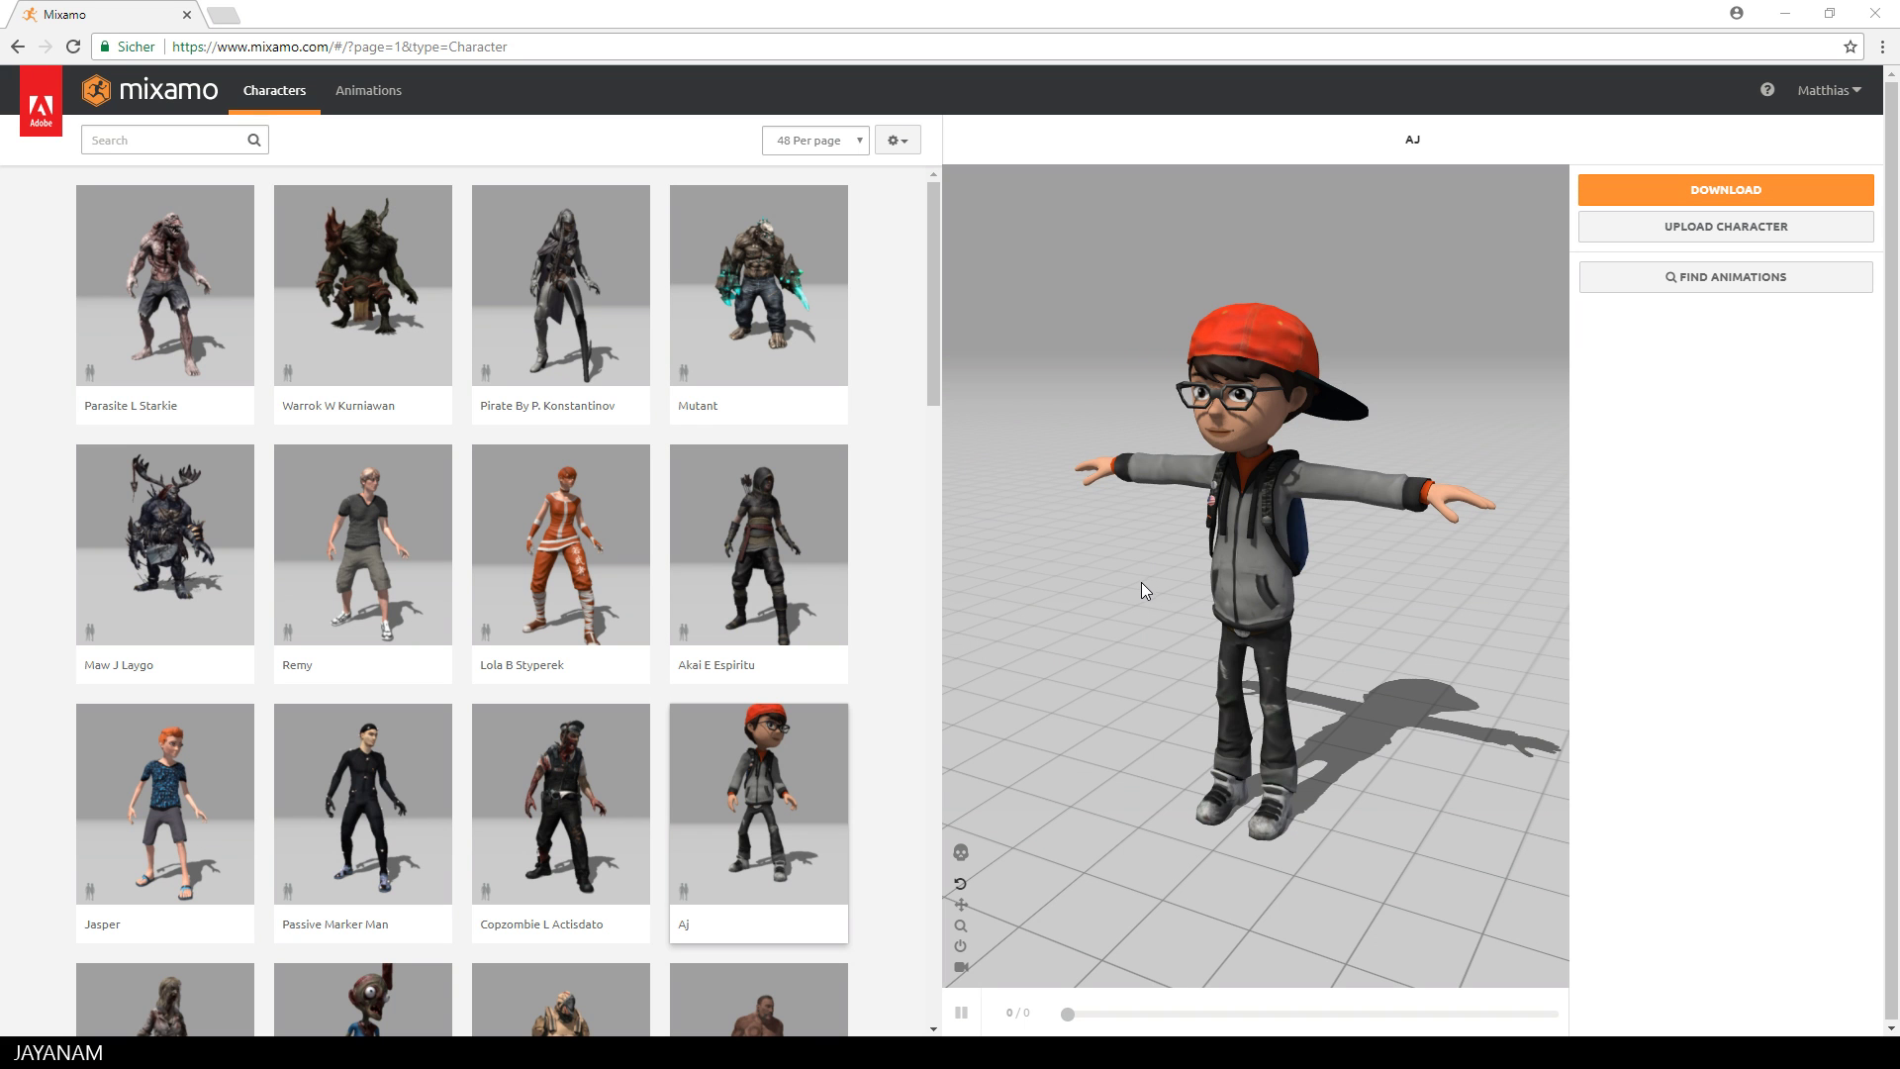
scroll(740, 632, down, 2)
scroll(739, 630, down, 2)
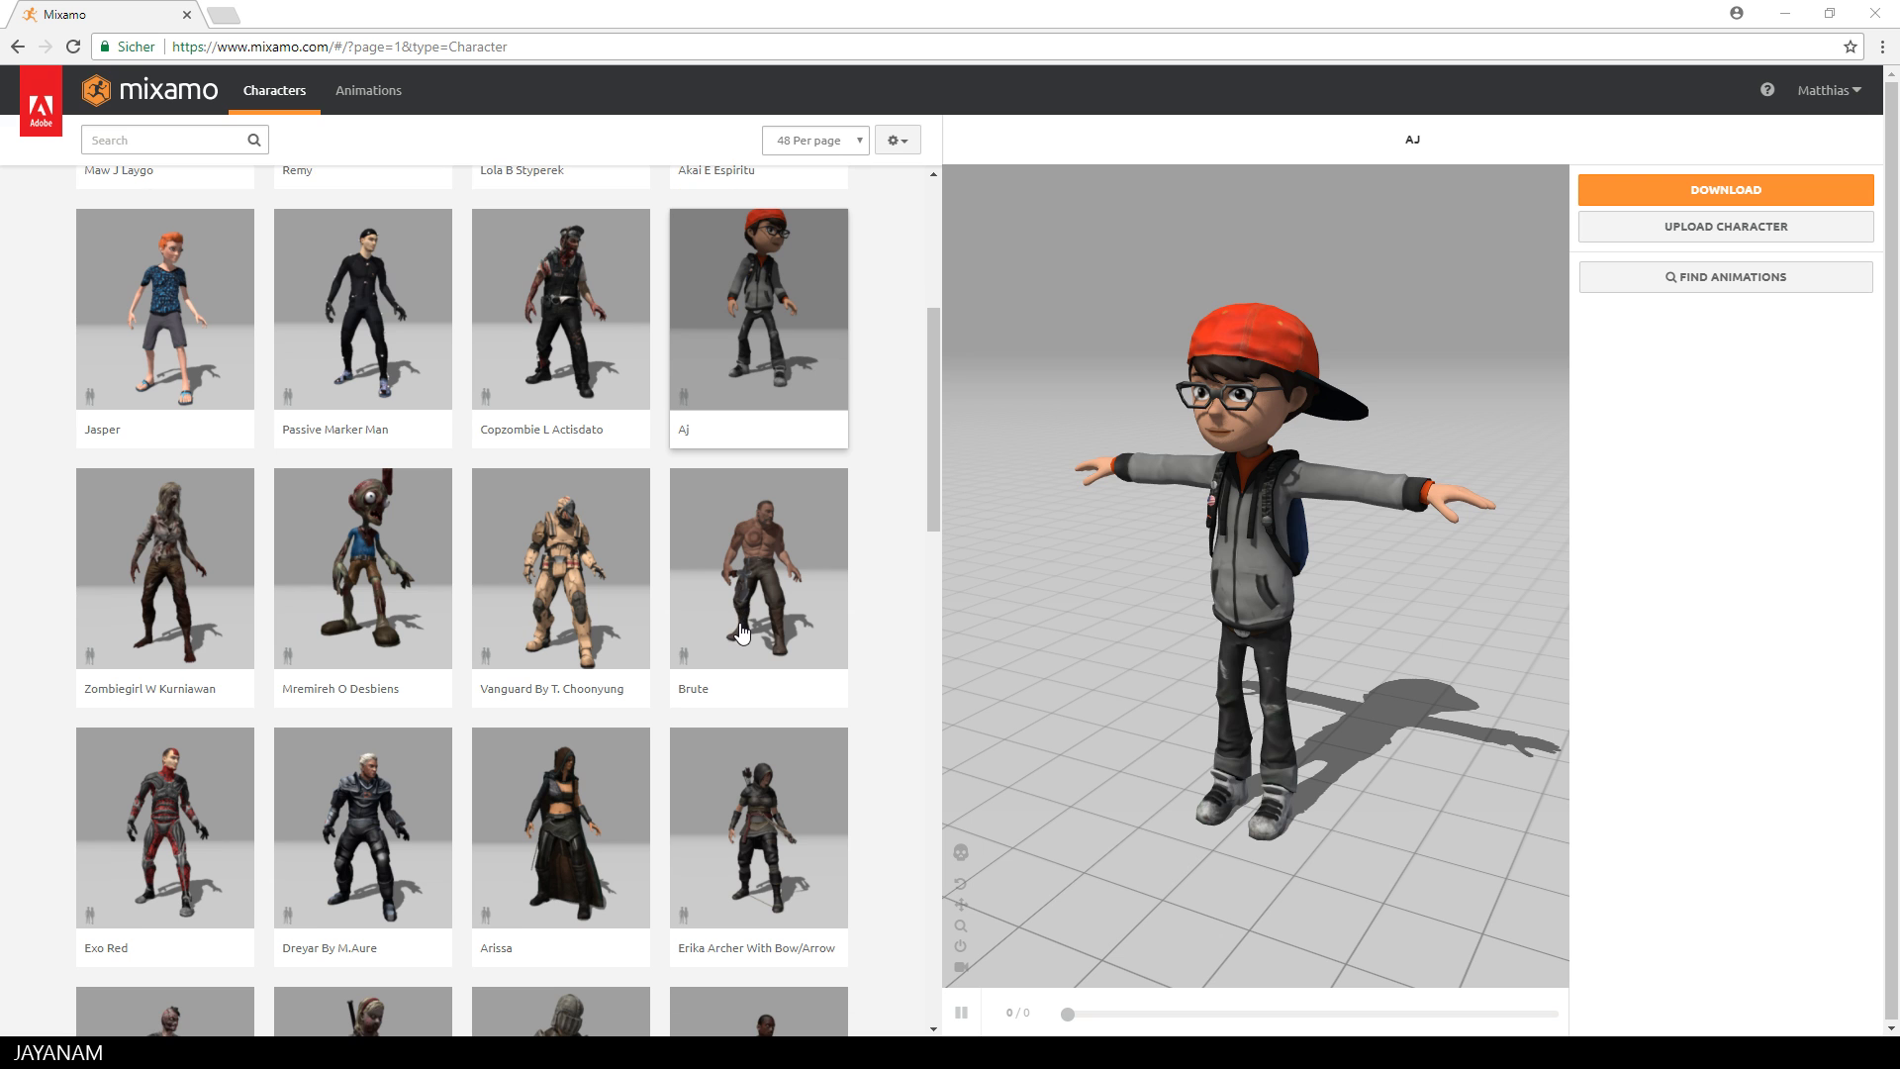
- Load the Copzombie L Actisdato character into the Mixamo 3D viewer in place of AJ
click(561, 313)
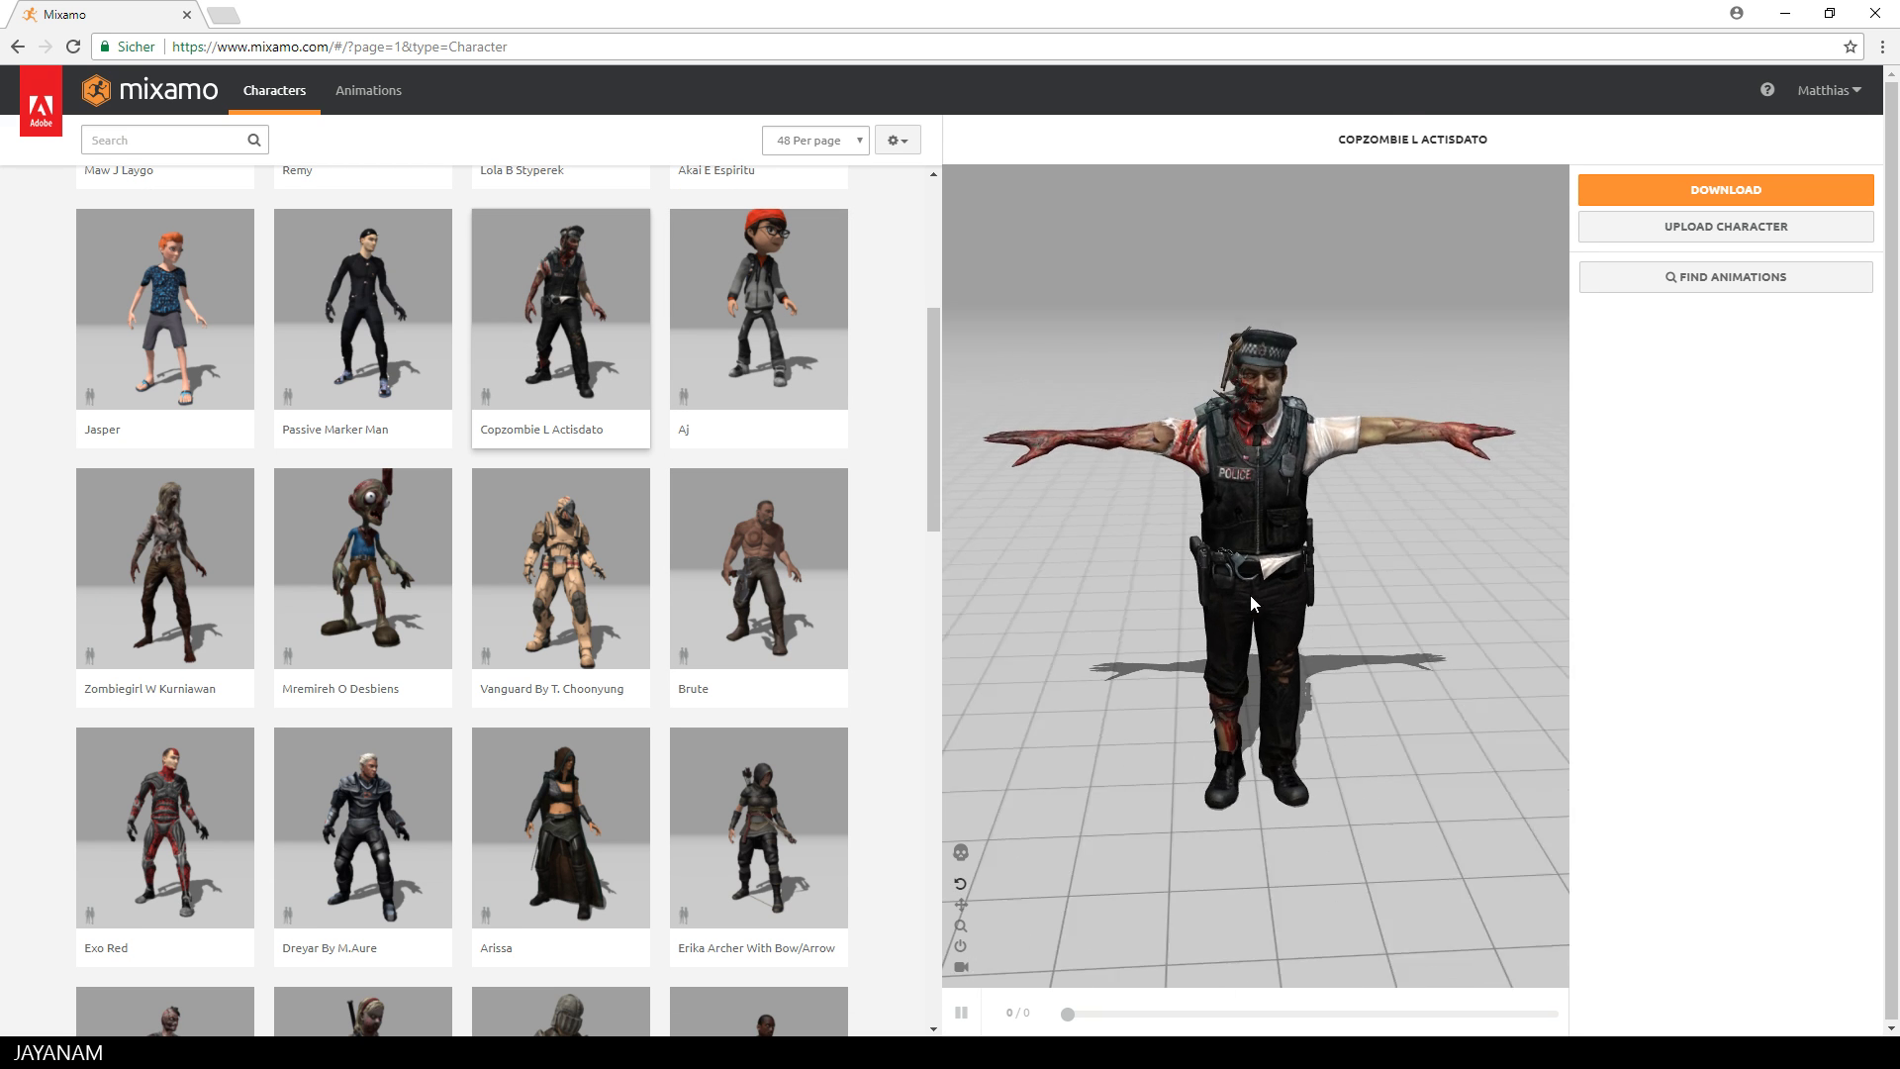
- Find the Zombie Idle animation with an 'idle' search and apply it to the cop zombie
click(369, 91)
click(166, 140)
text(idle)
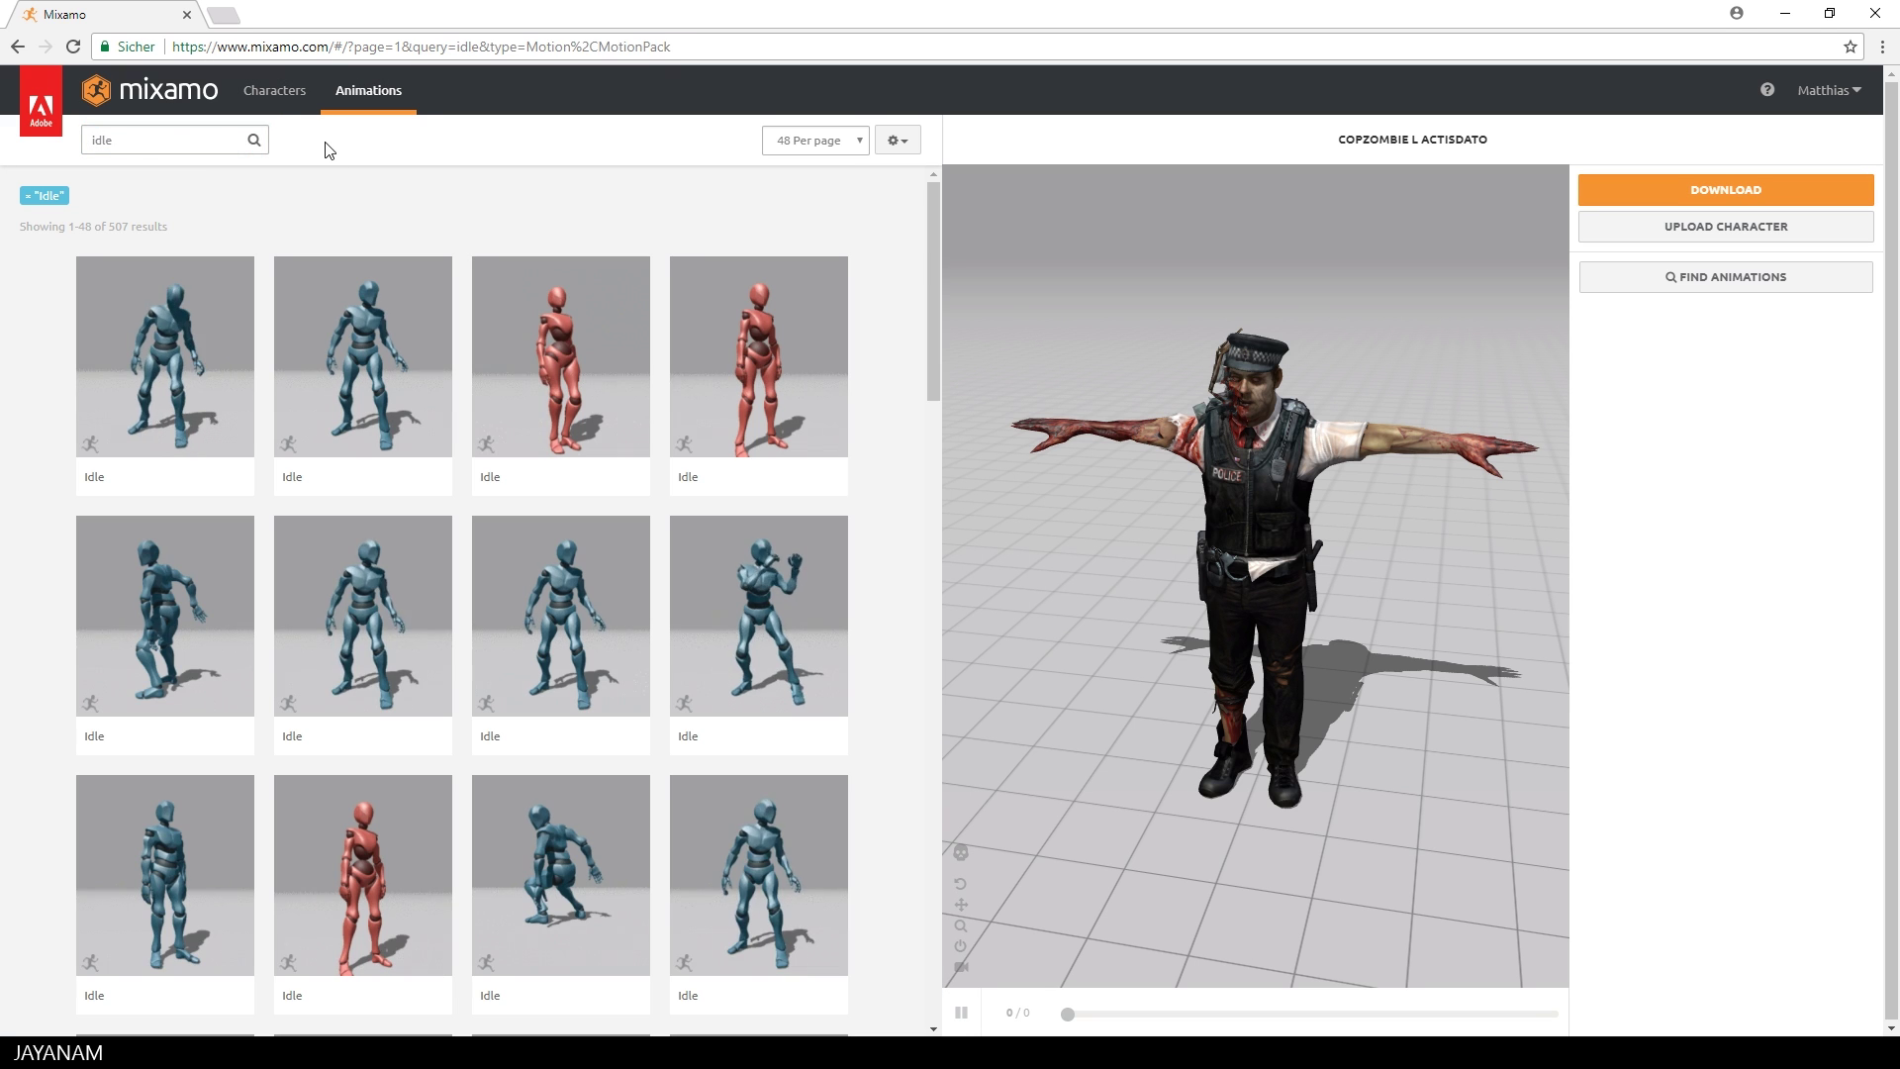
scroll(904, 359, down, 3)
scroll(903, 359, down, 3)
scroll(902, 359, down, 3)
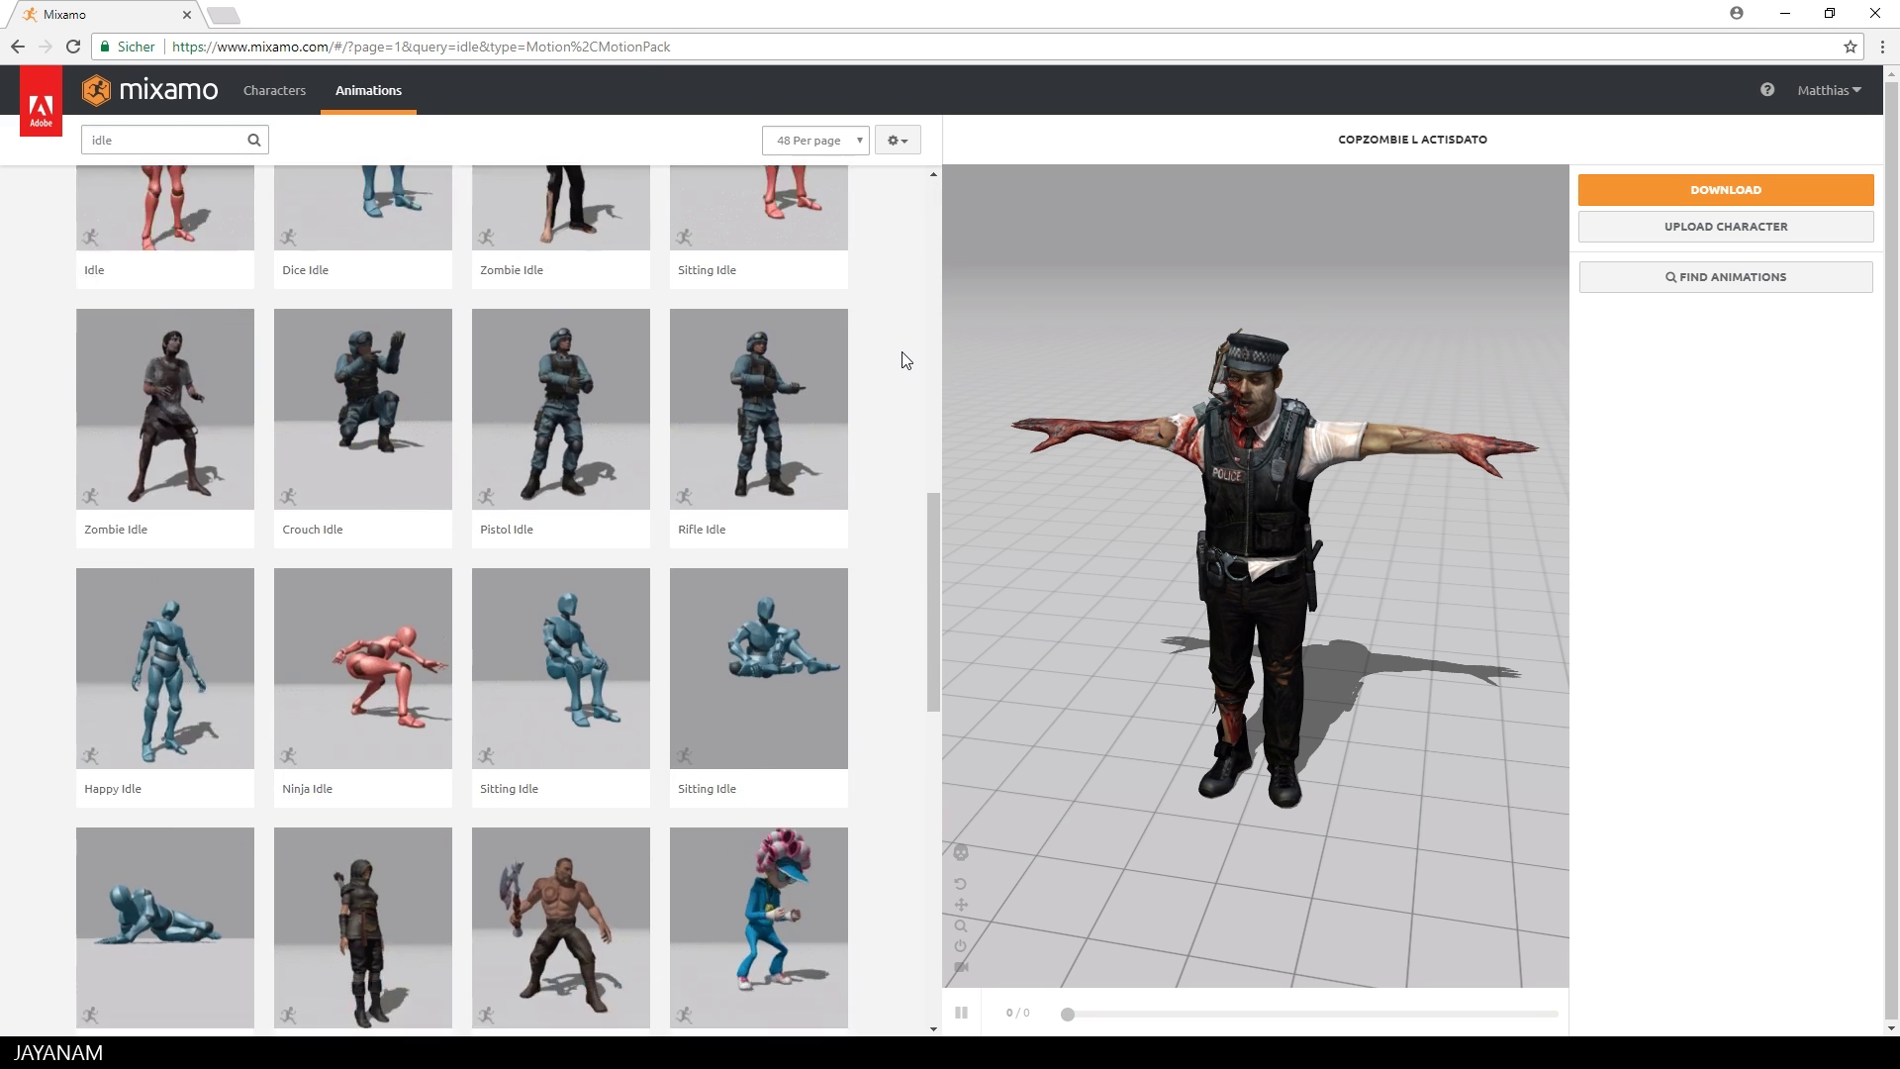
scroll(891, 379, down, 3)
click(827, 713)
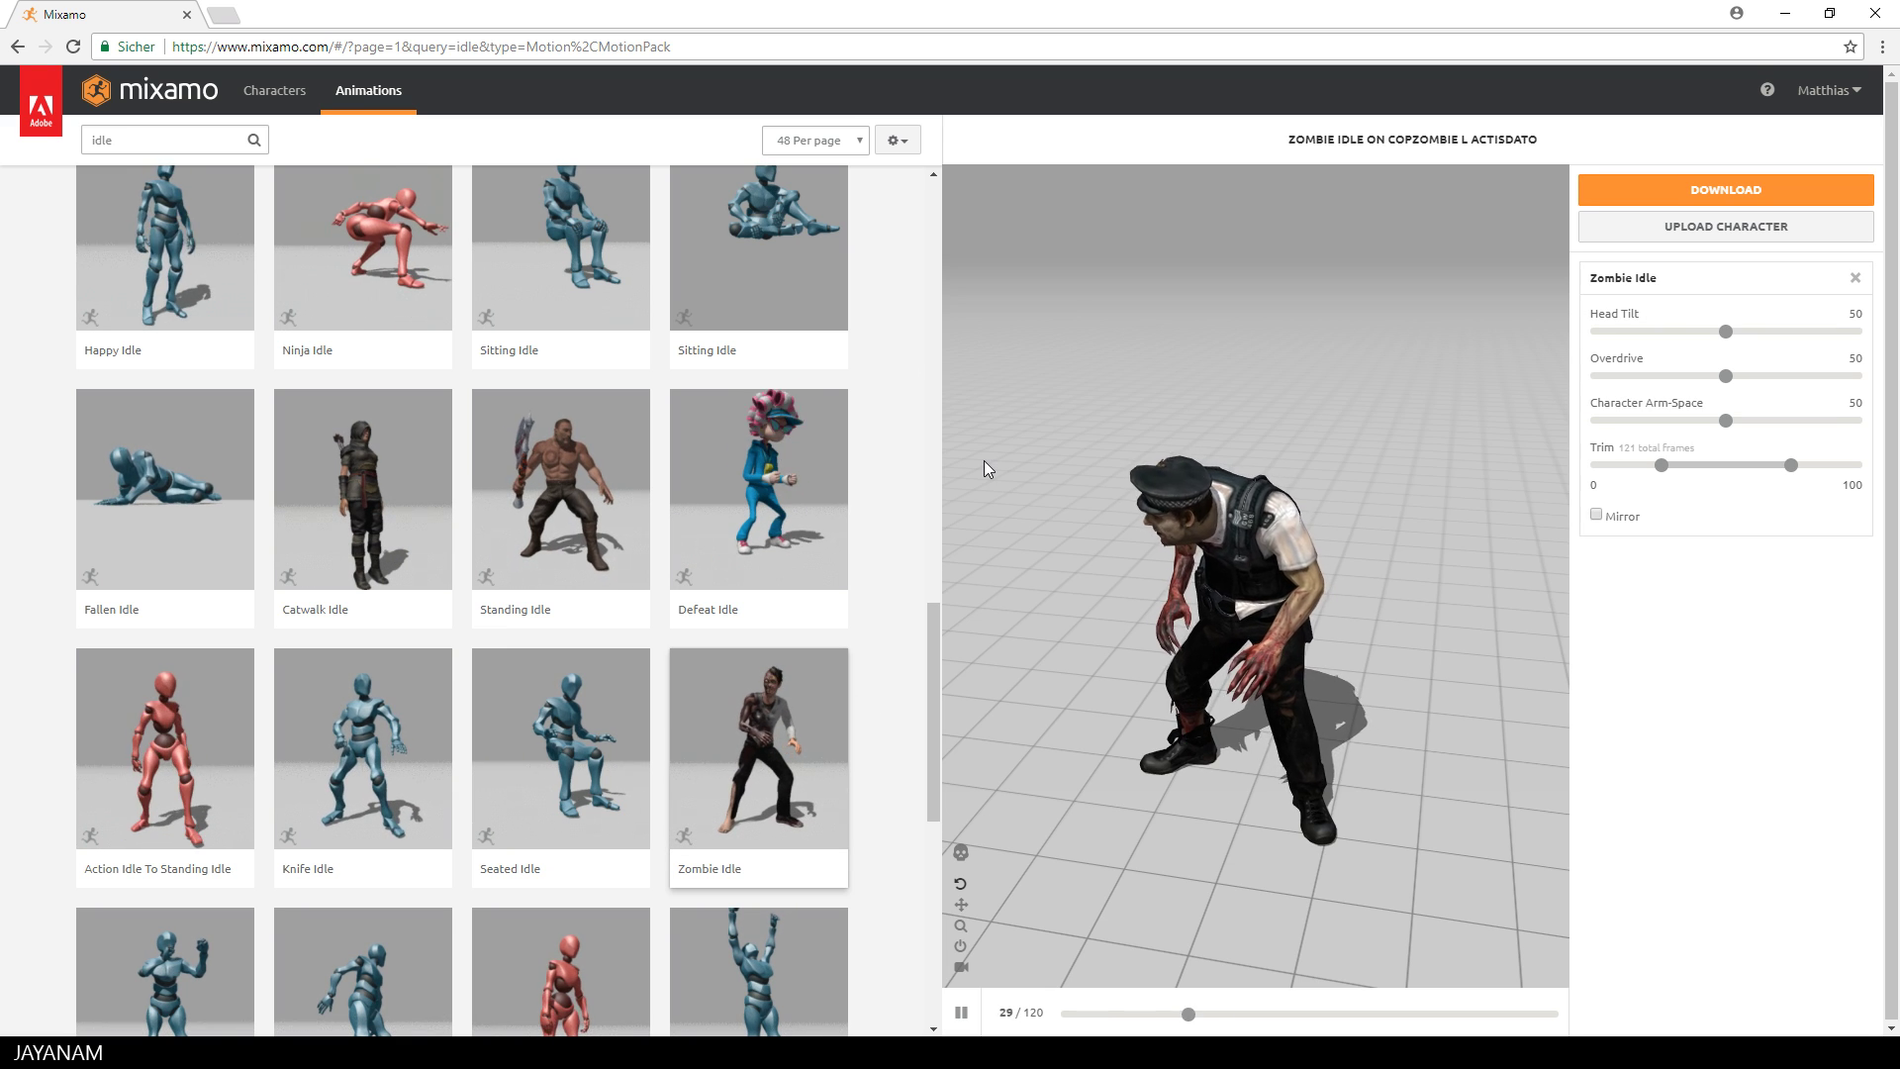
drag(1323, 427, 1169, 412)
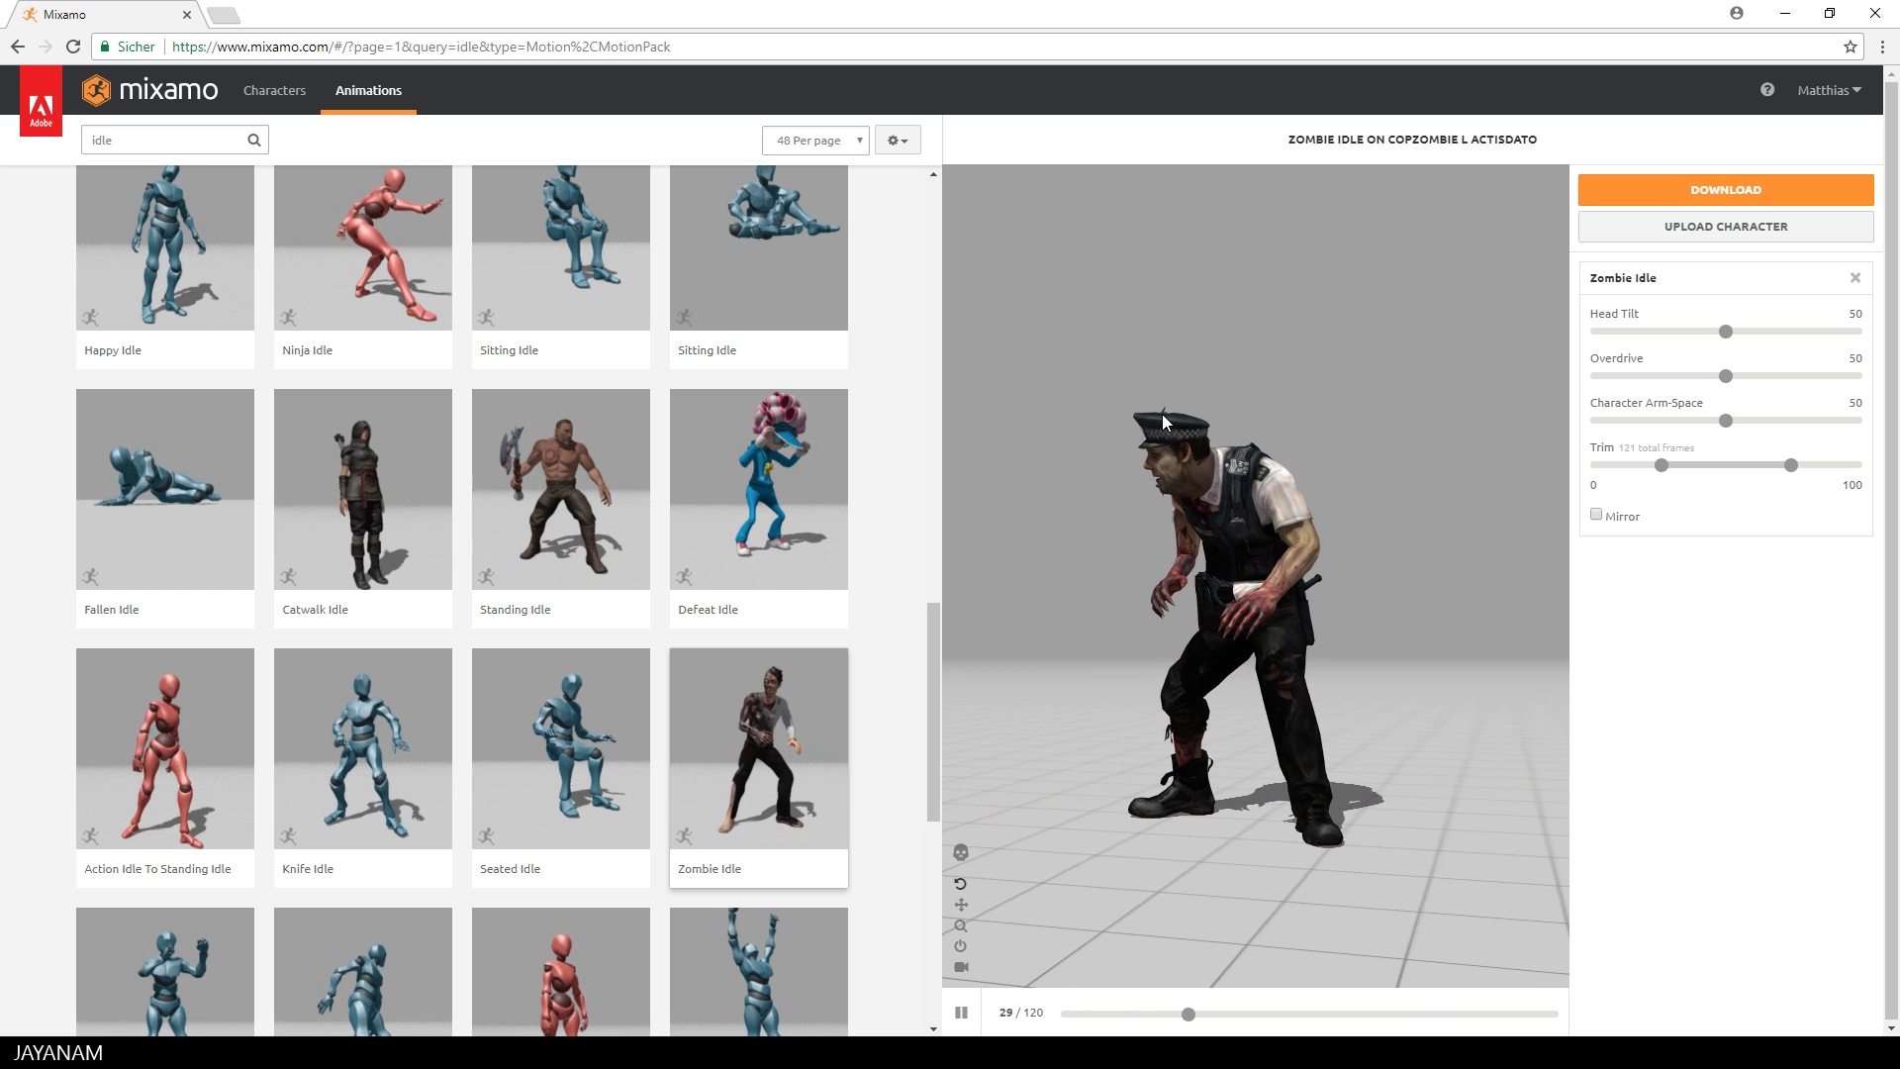
- Download the animated zombie in FBX for Unity format with skin
click(1701, 188)
click(705, 282)
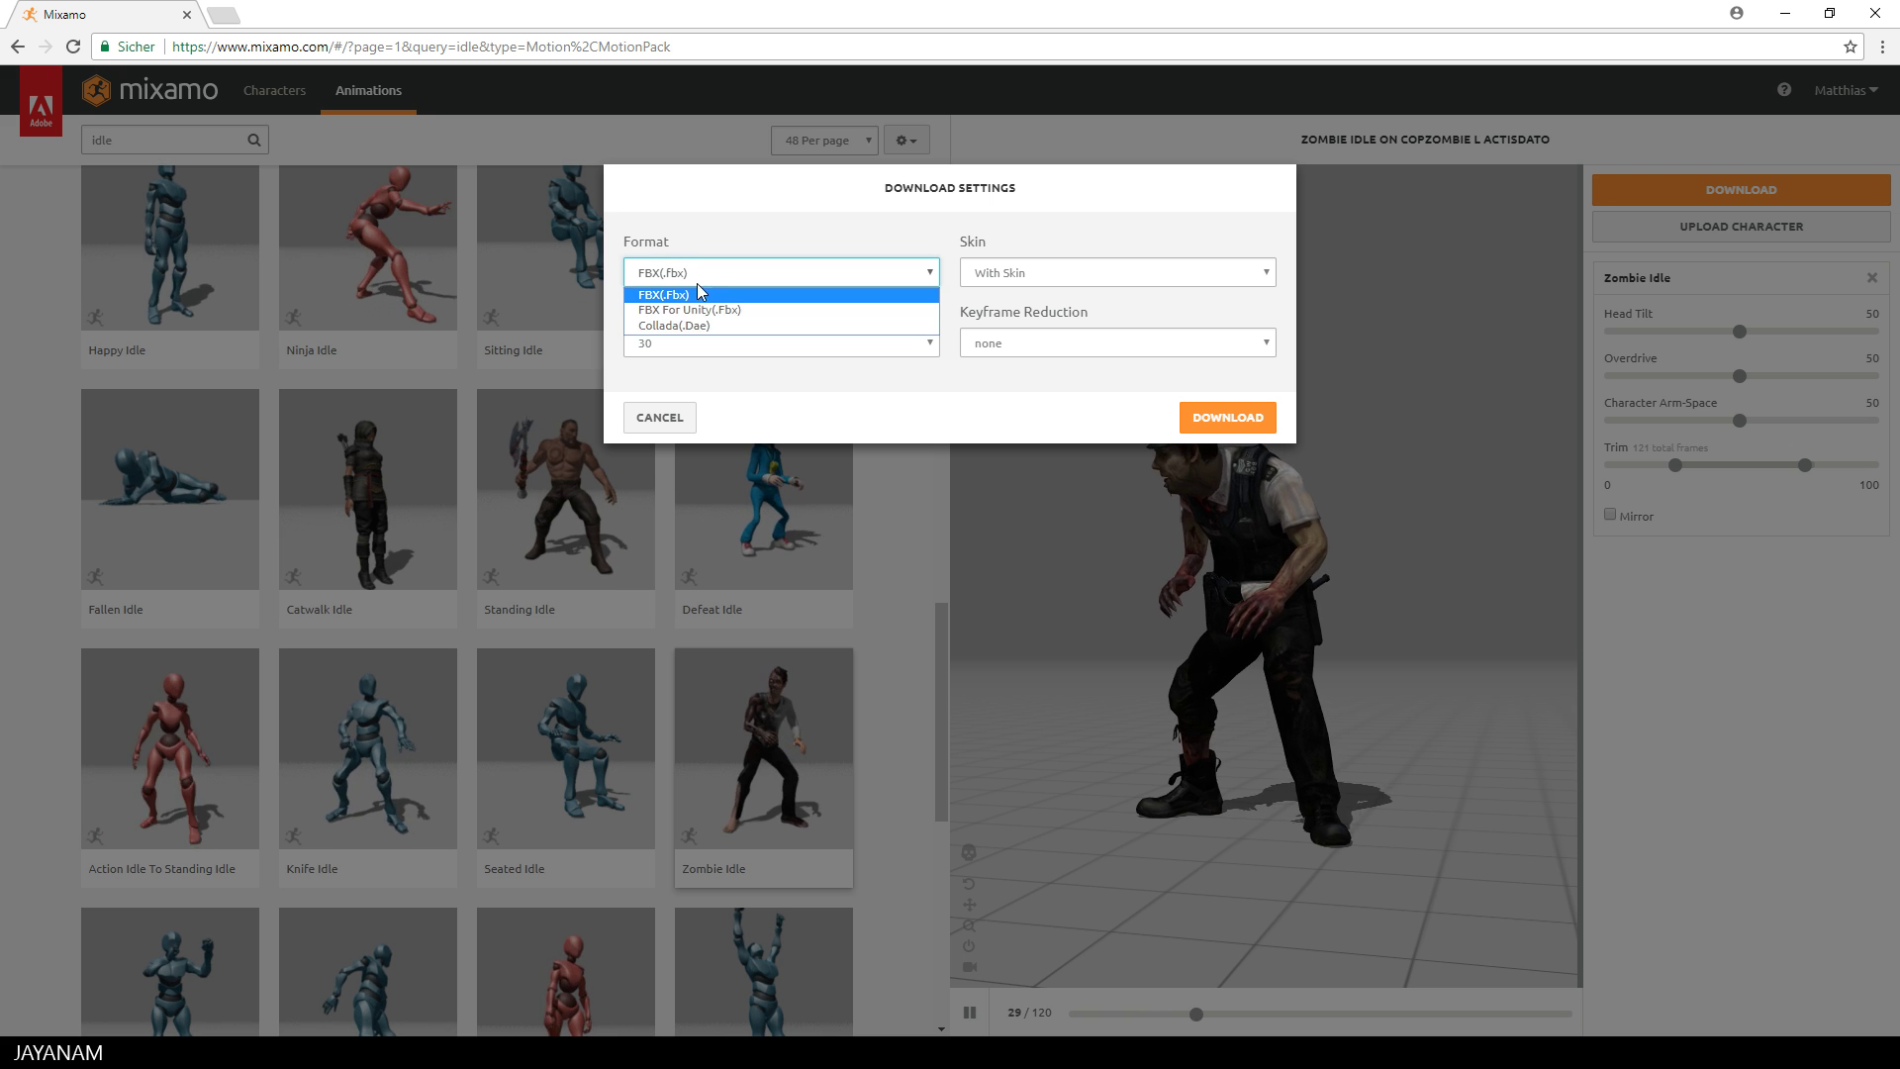
click(716, 304)
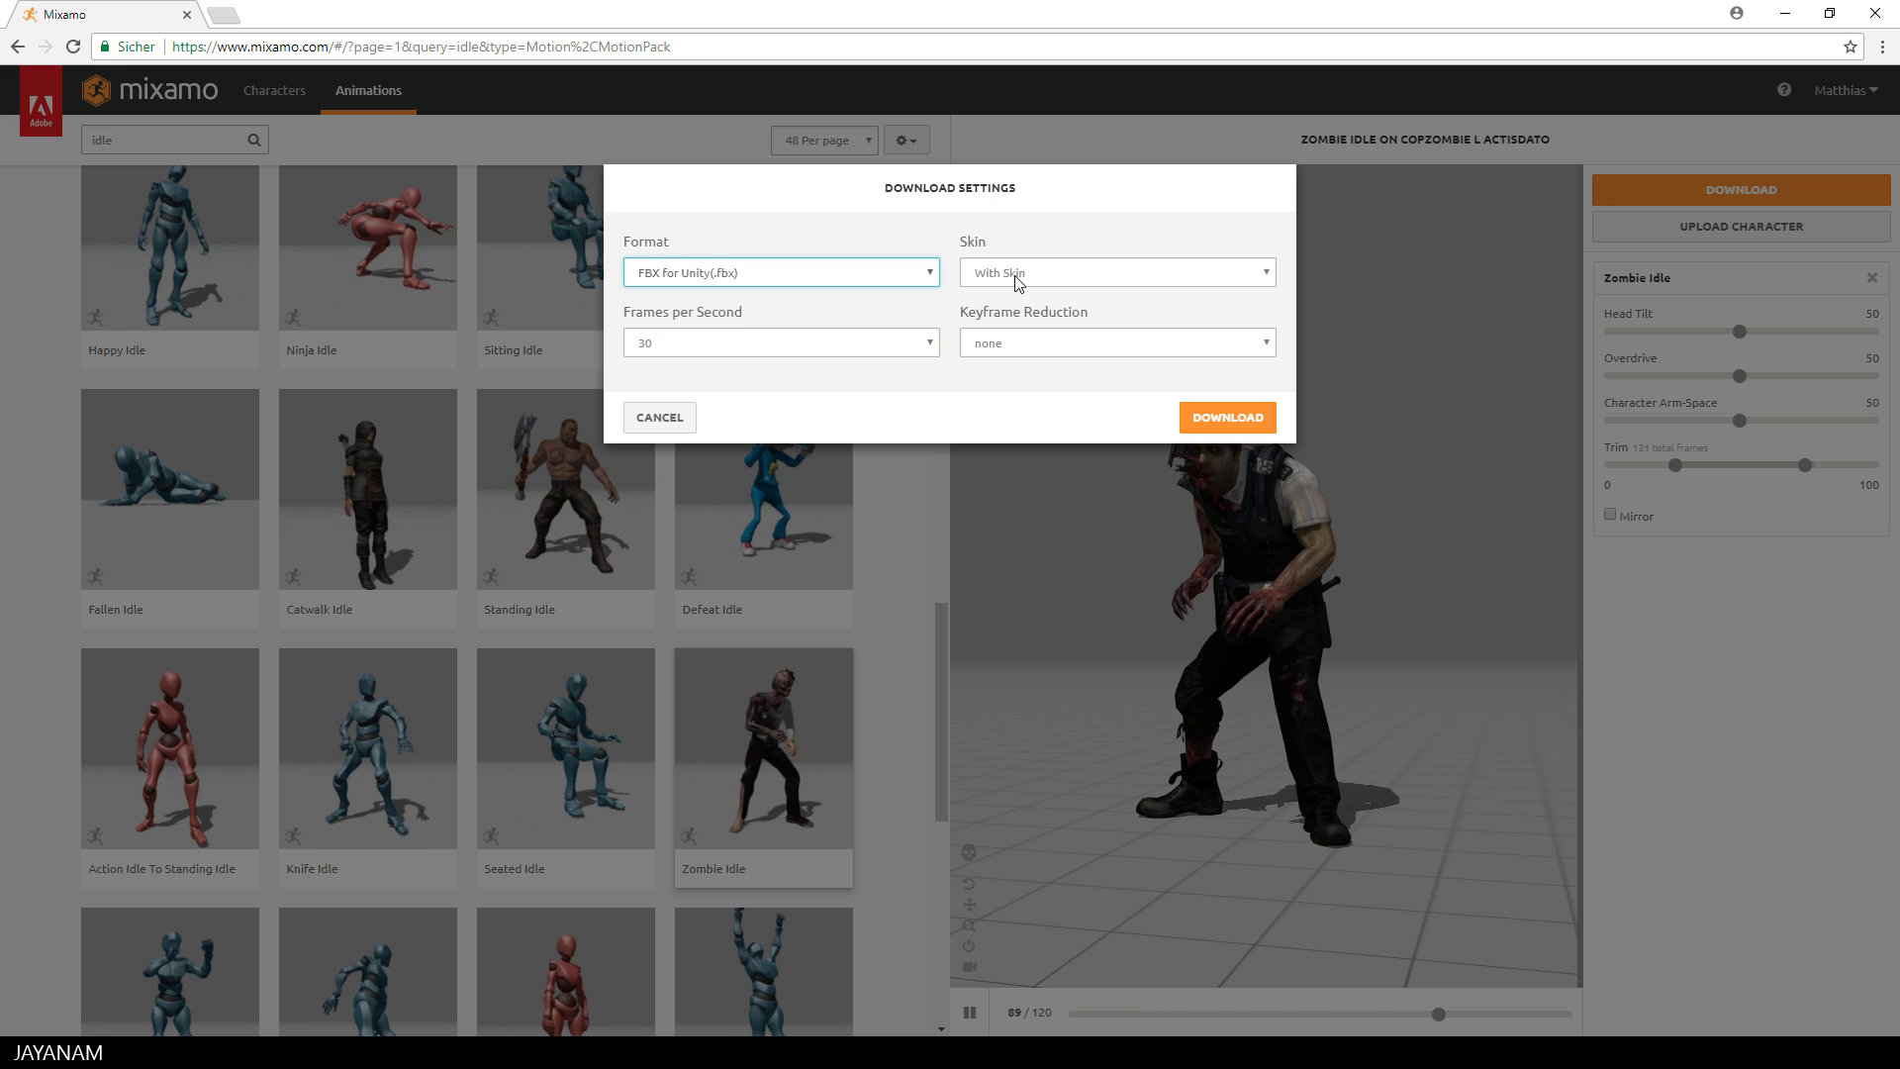
click(1227, 420)
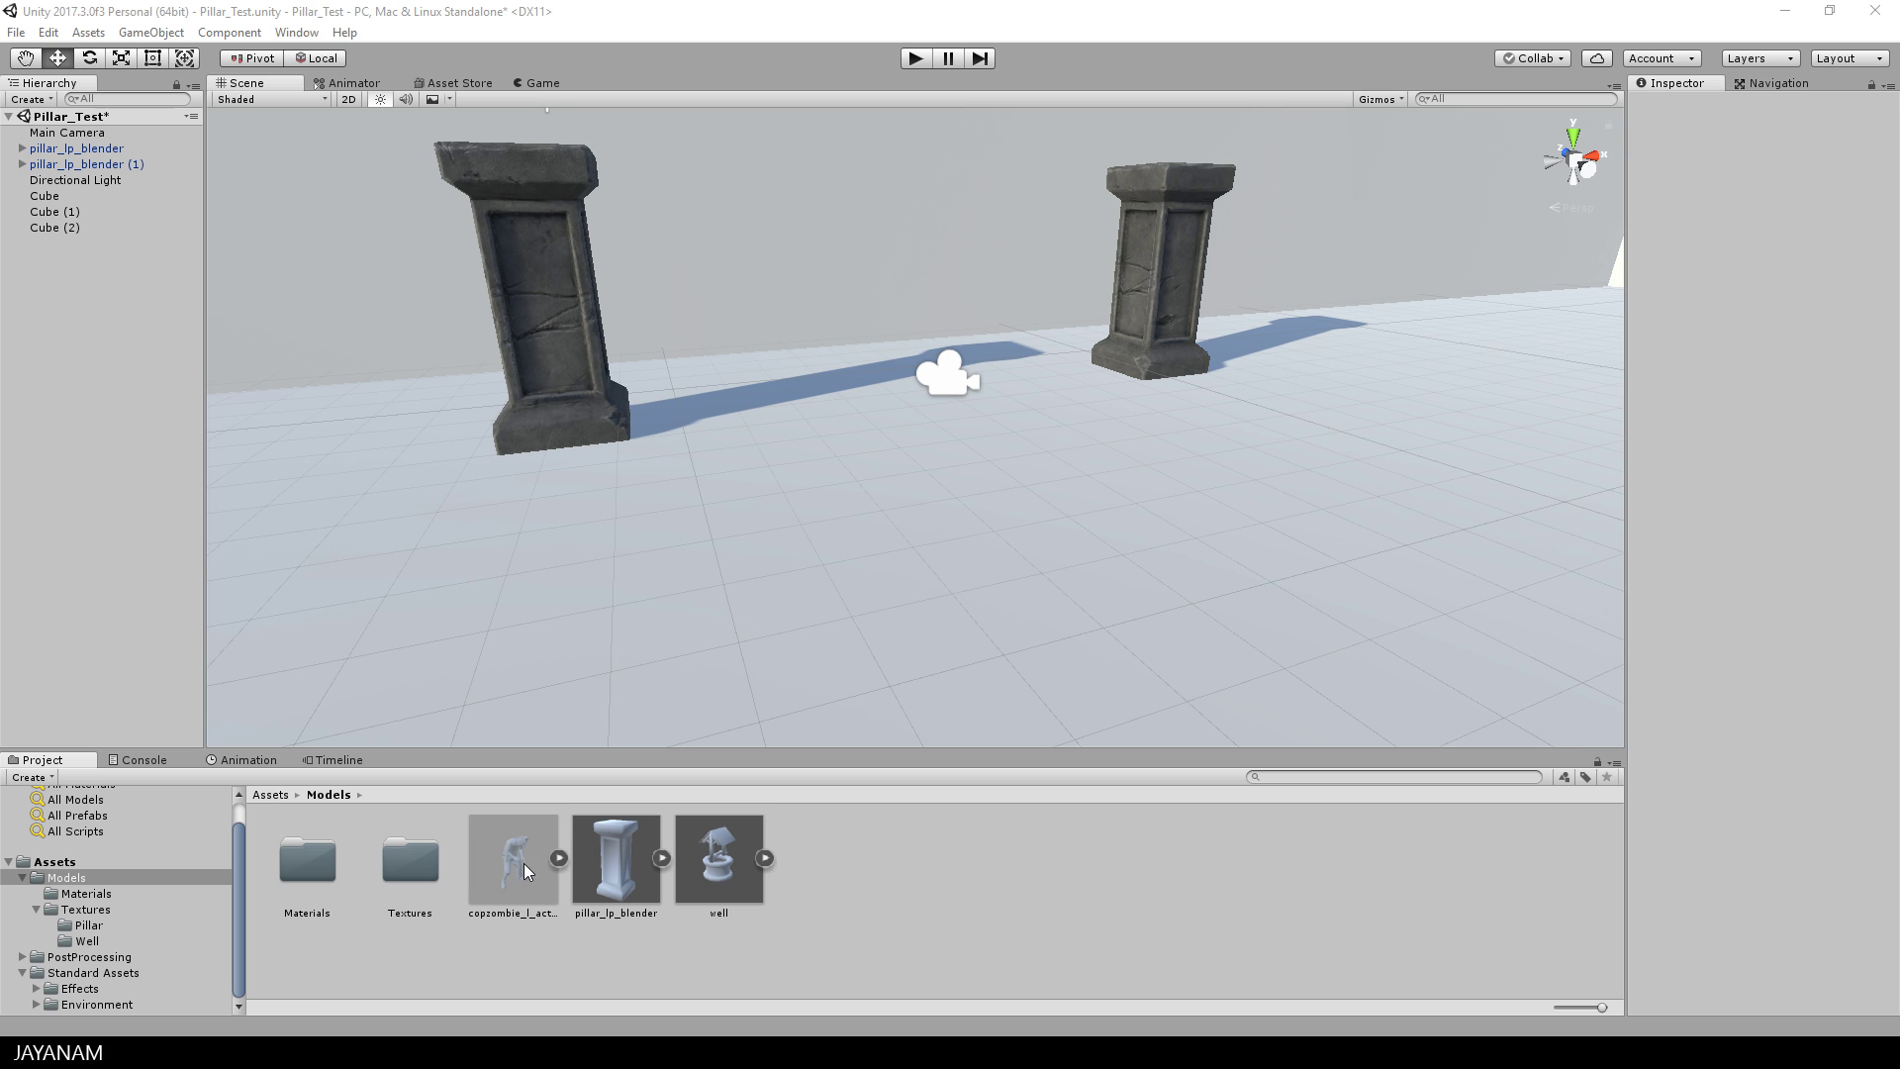
- Enable Loop Time on the copzombie's Zombie Idle clip and apply the import settings
click(524, 862)
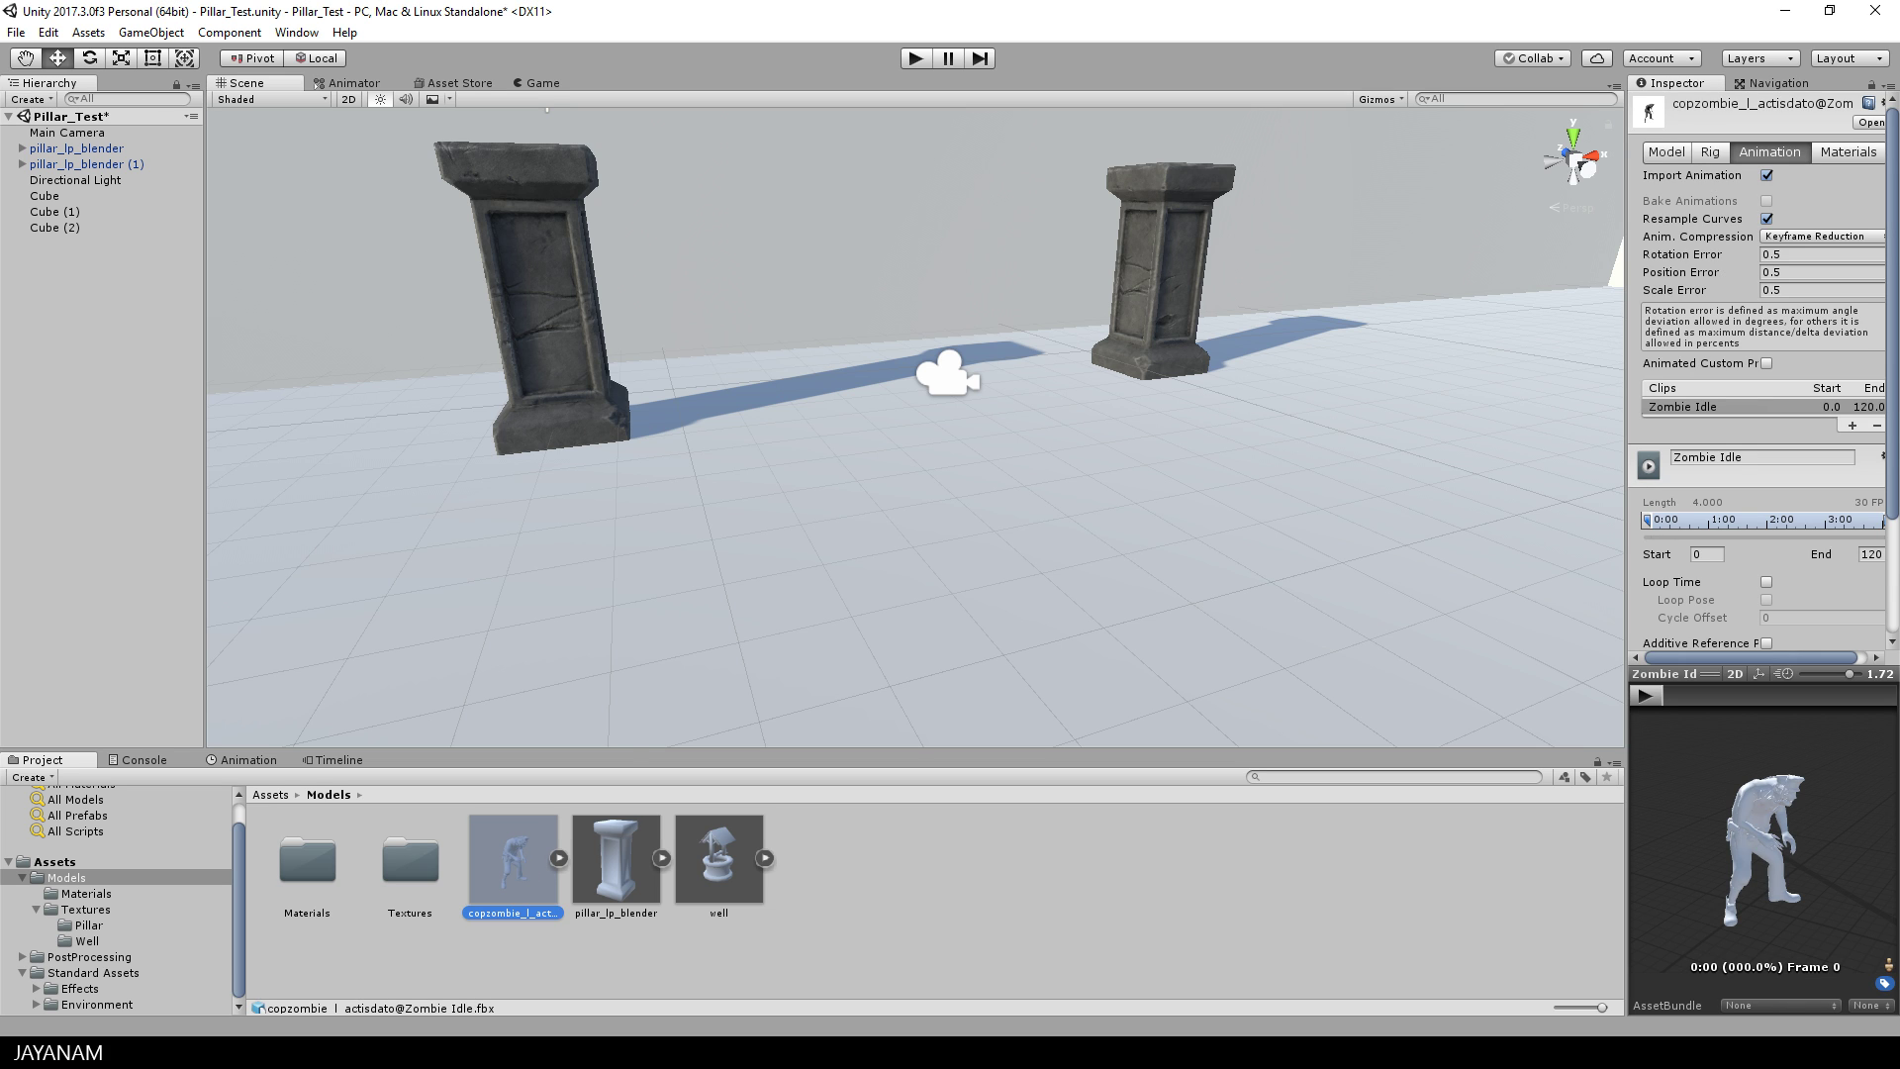
click(1658, 152)
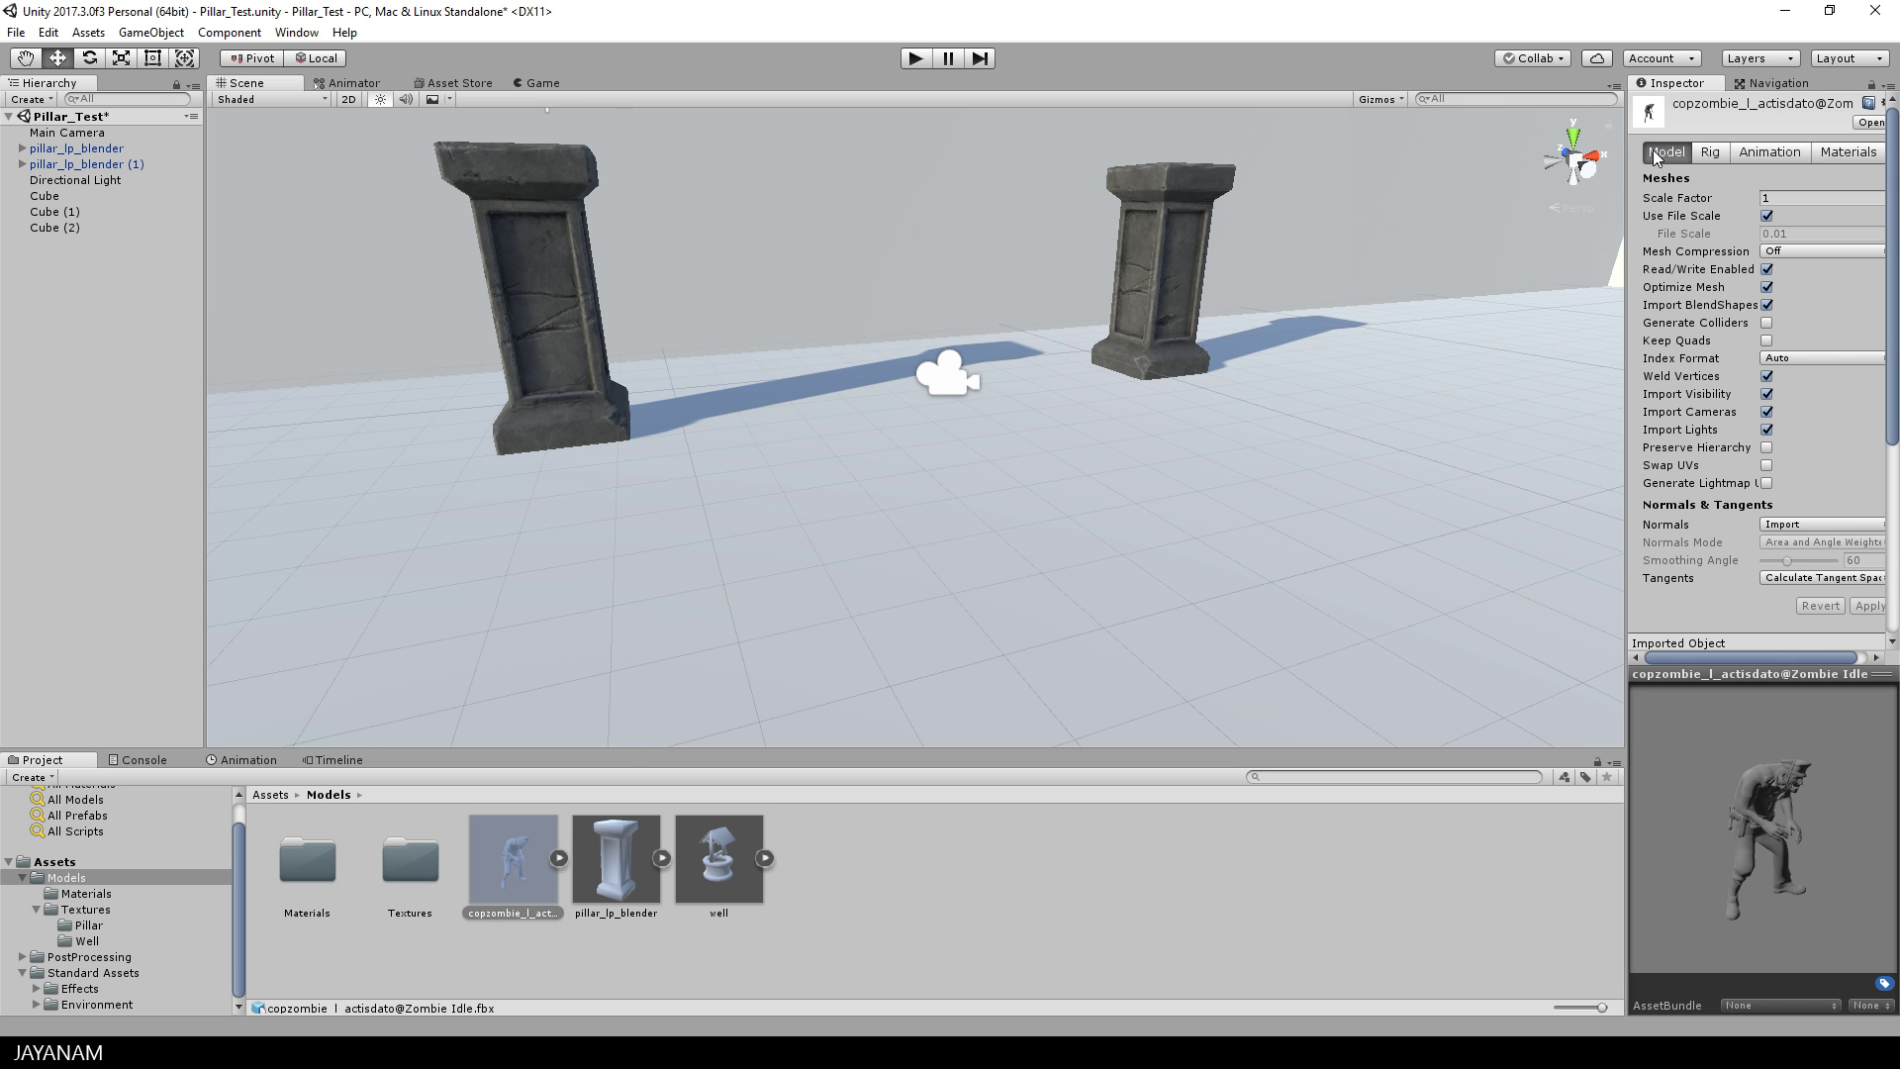
click(1712, 156)
click(1762, 157)
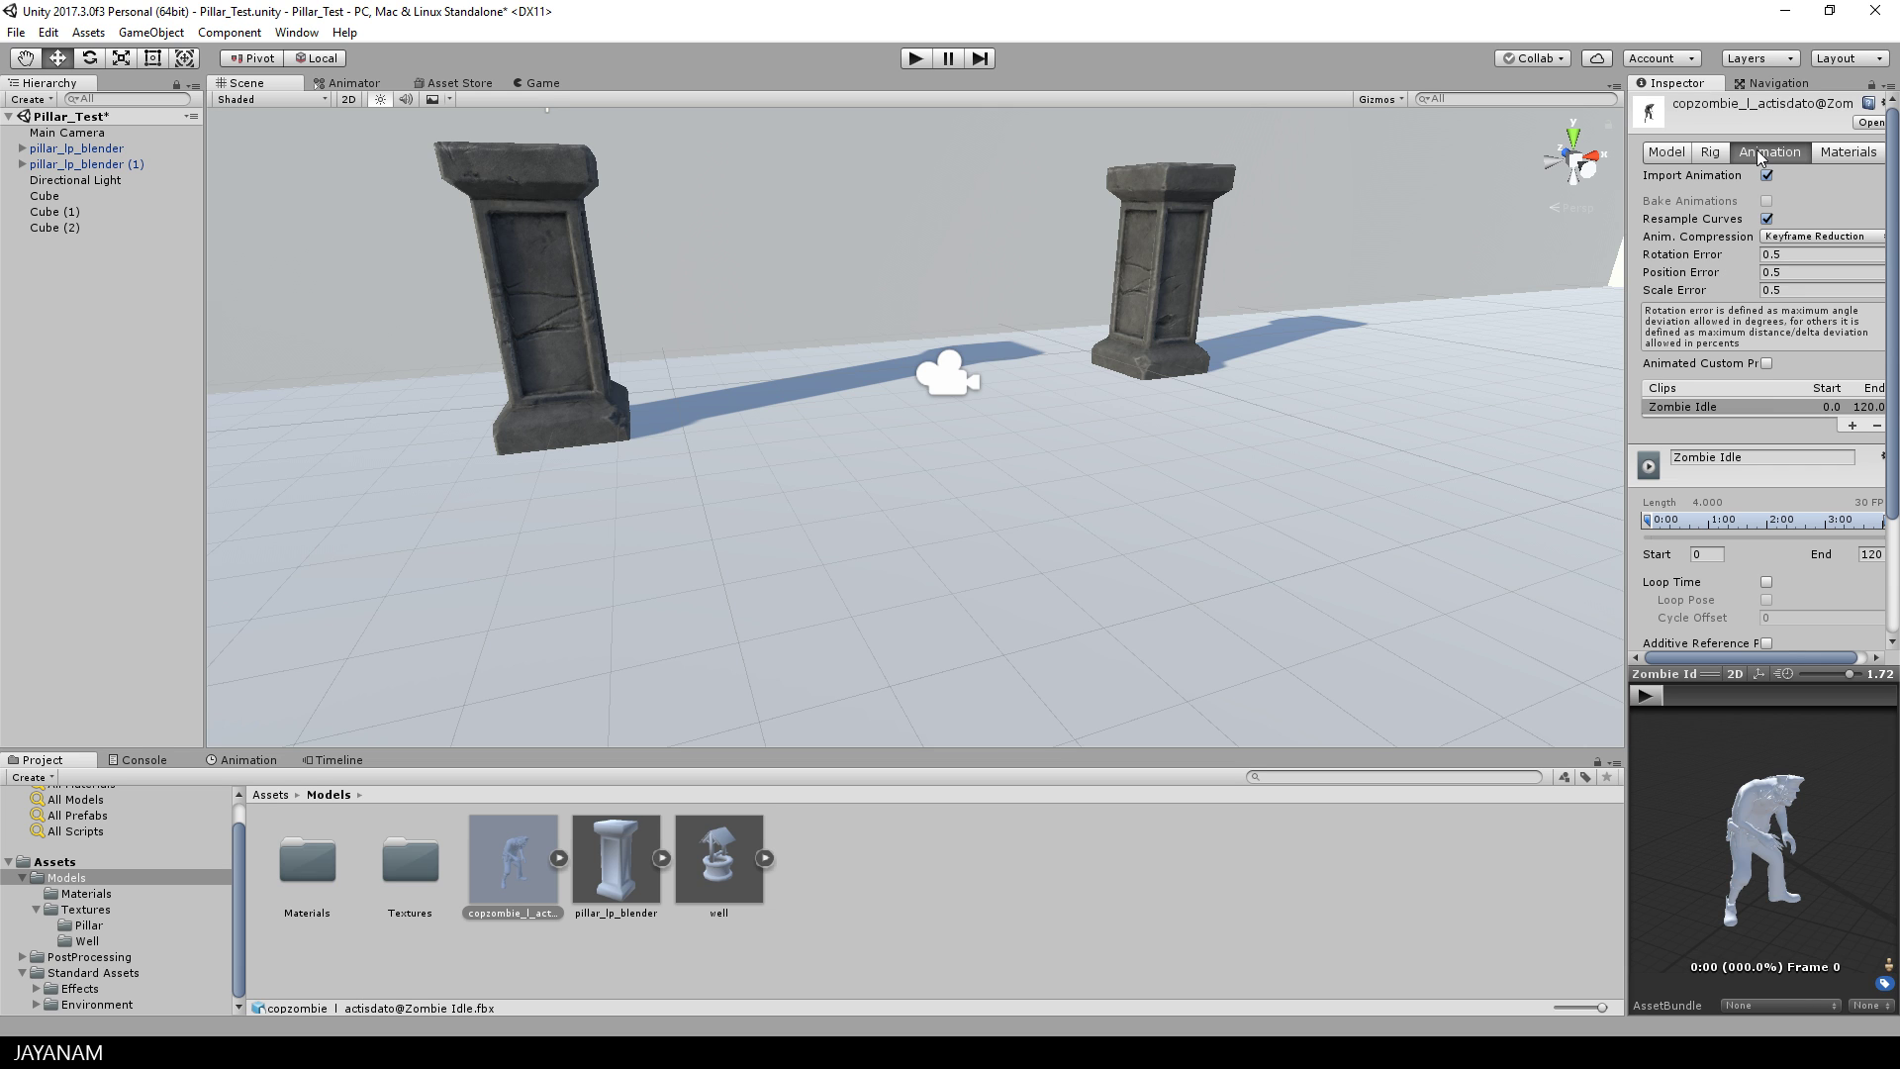
click(1767, 582)
scroll(1889, 648, down, 3)
click(1868, 625)
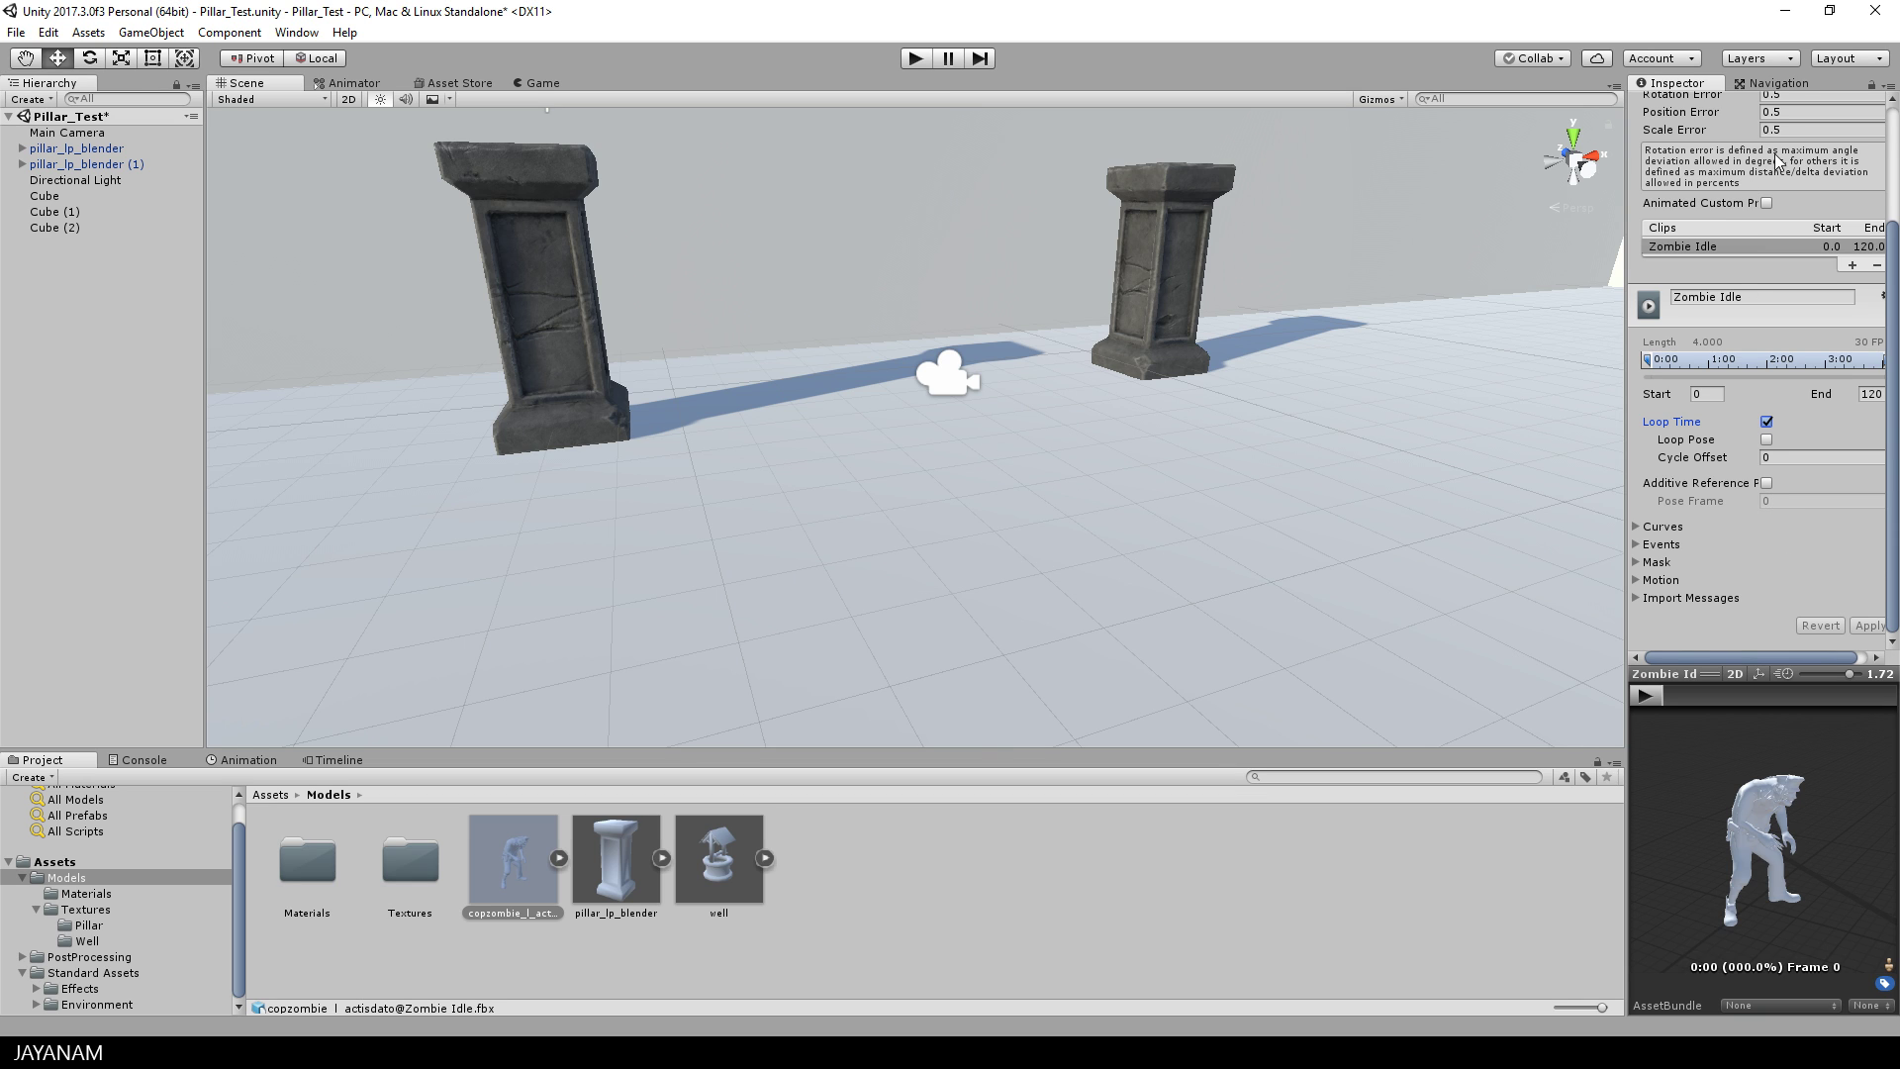
scroll(1789, 183, up, 3)
scroll(1796, 289, up, 3)
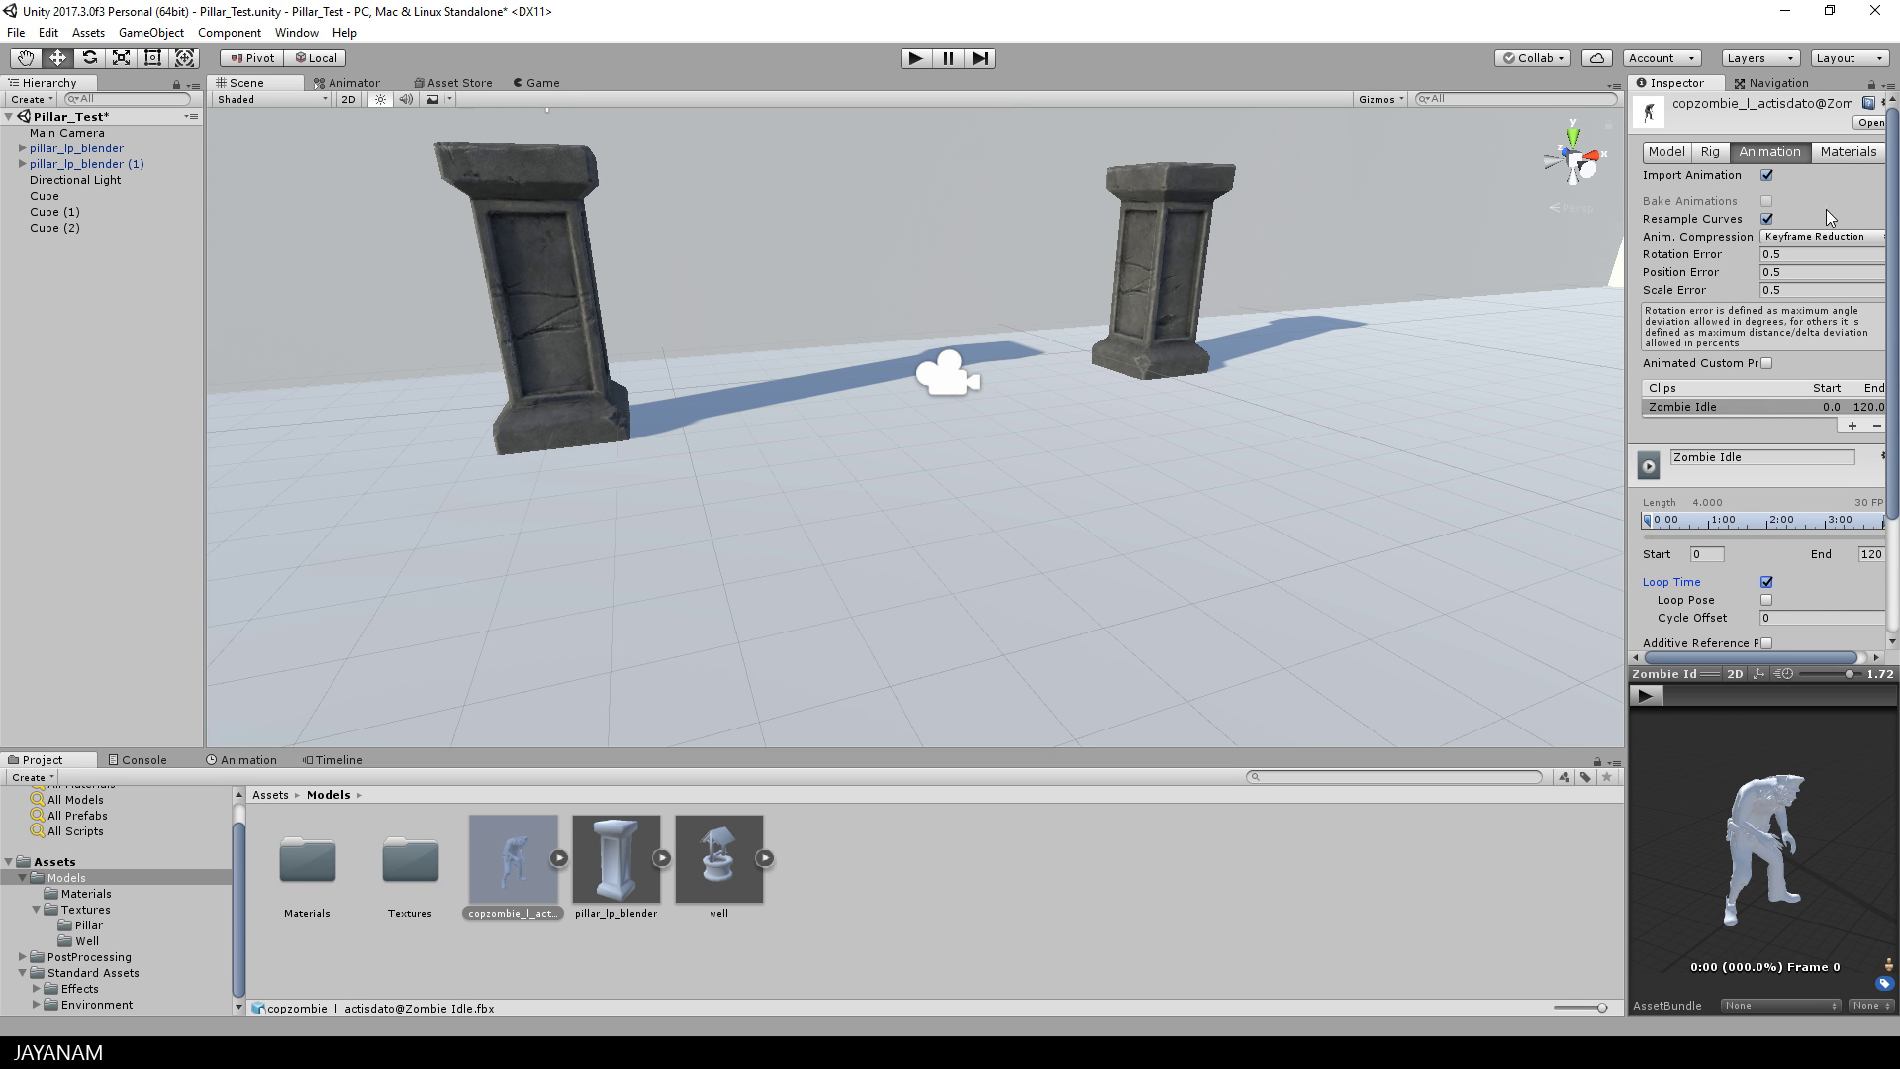
- Start extracting the materials' textures and create a new folder inside Textures
click(1848, 156)
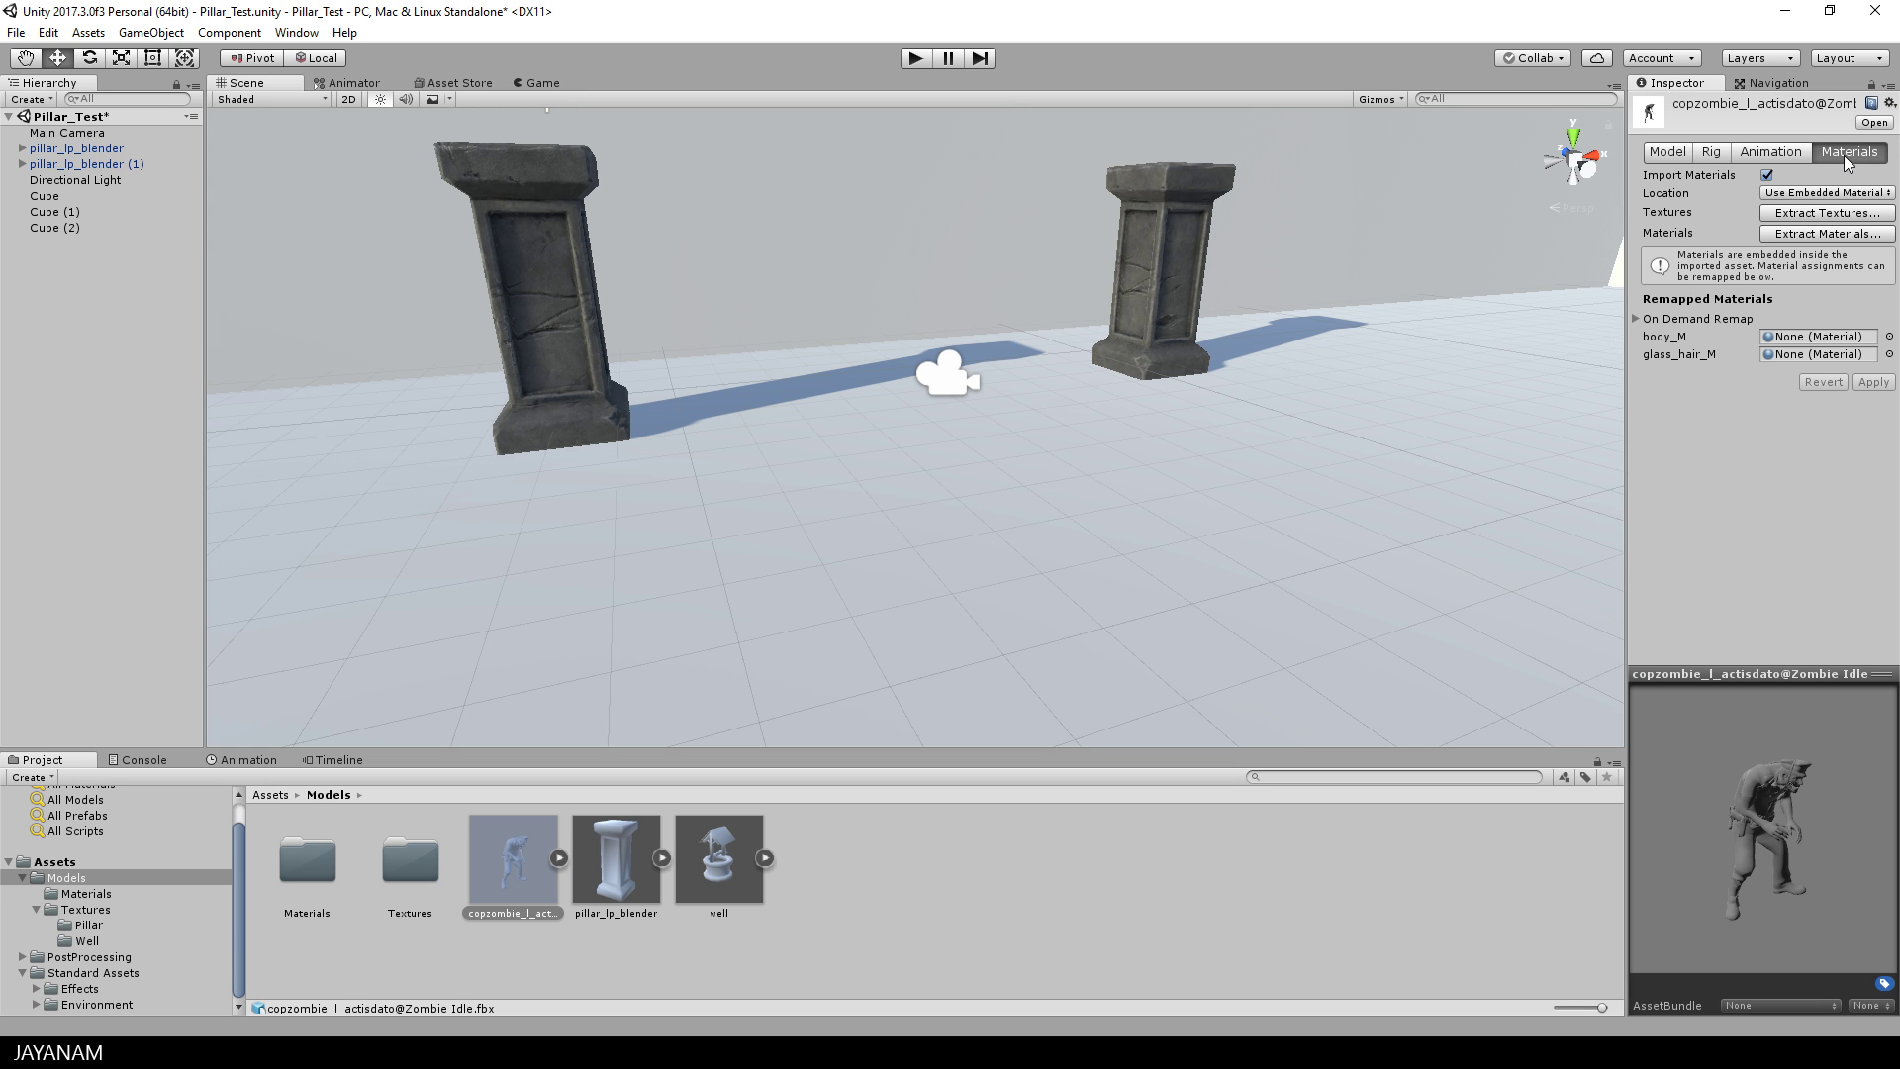
click(1812, 213)
double_click(391, 201)
right_click(411, 300)
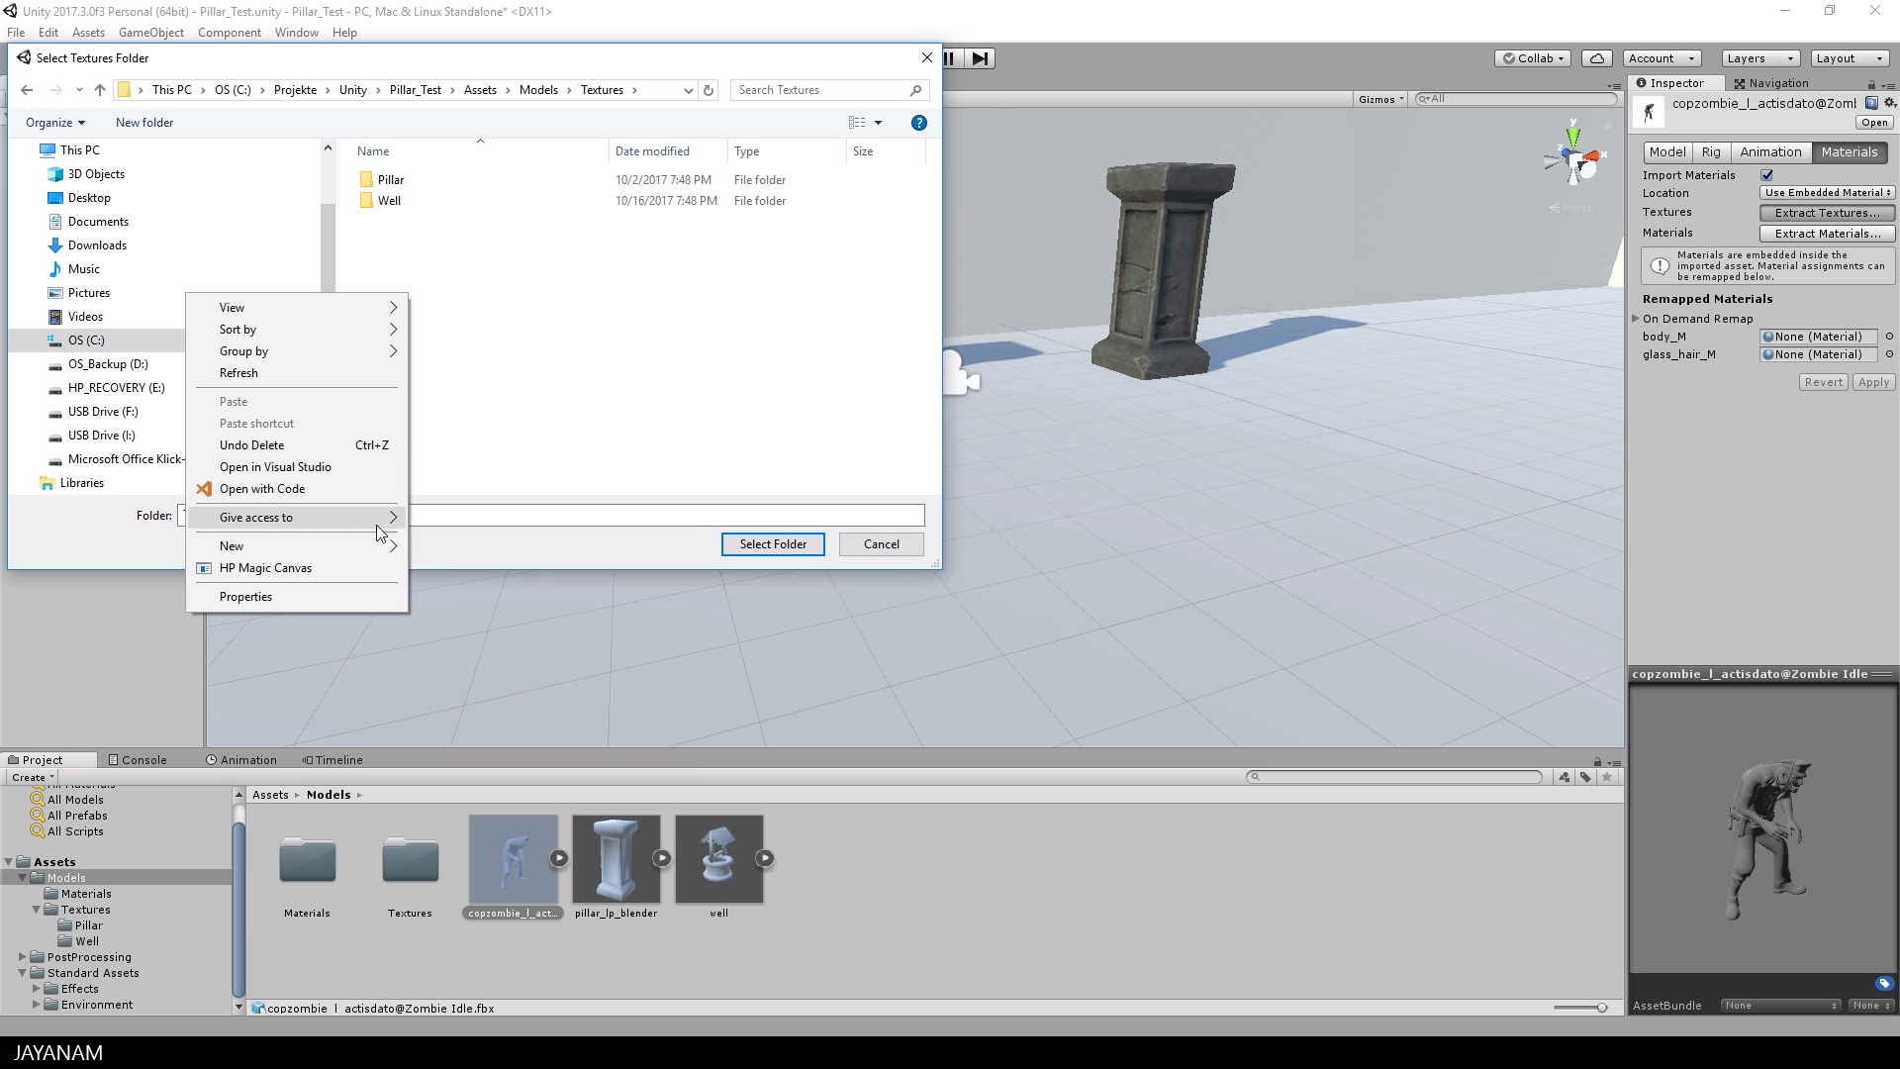
click(475, 544)
text(Zombie)
- Name the folder Zombie, extract the textures into it, and fix the normal map
key(Return)
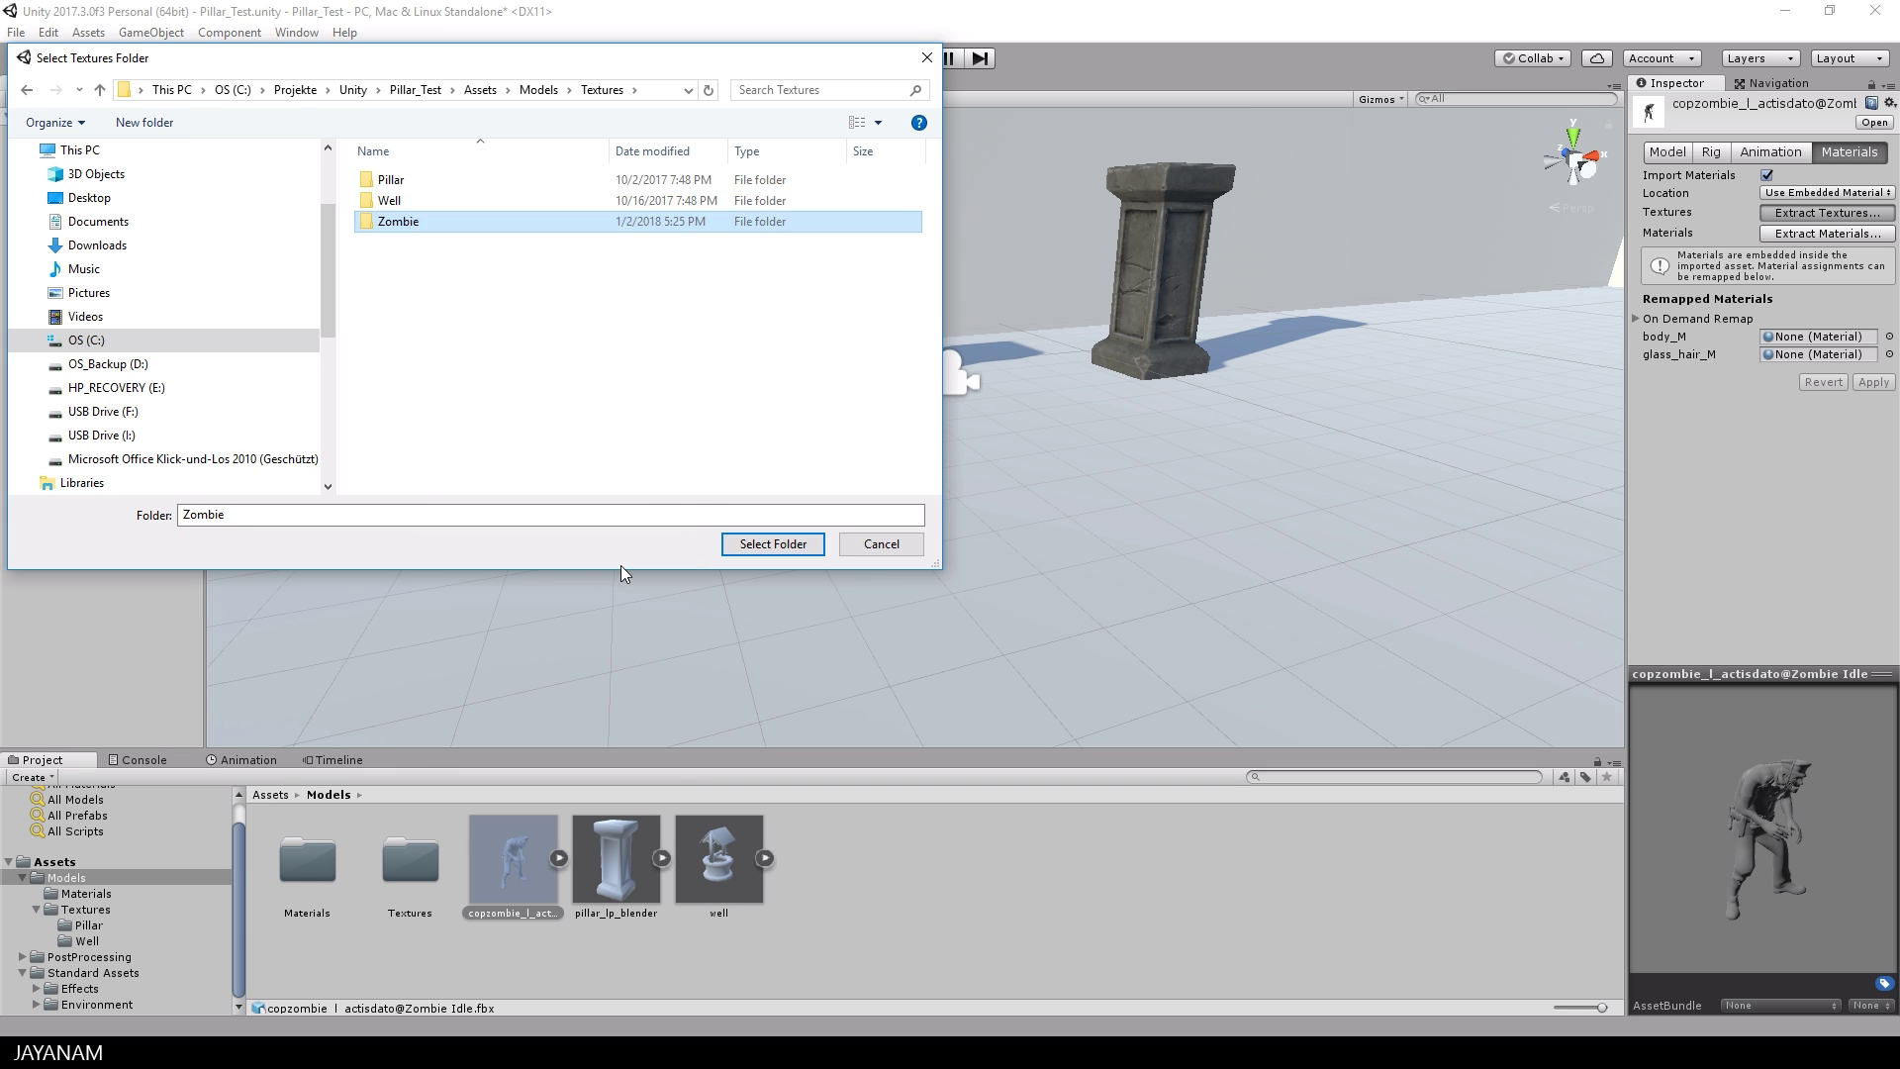
key(Return)
click(772, 543)
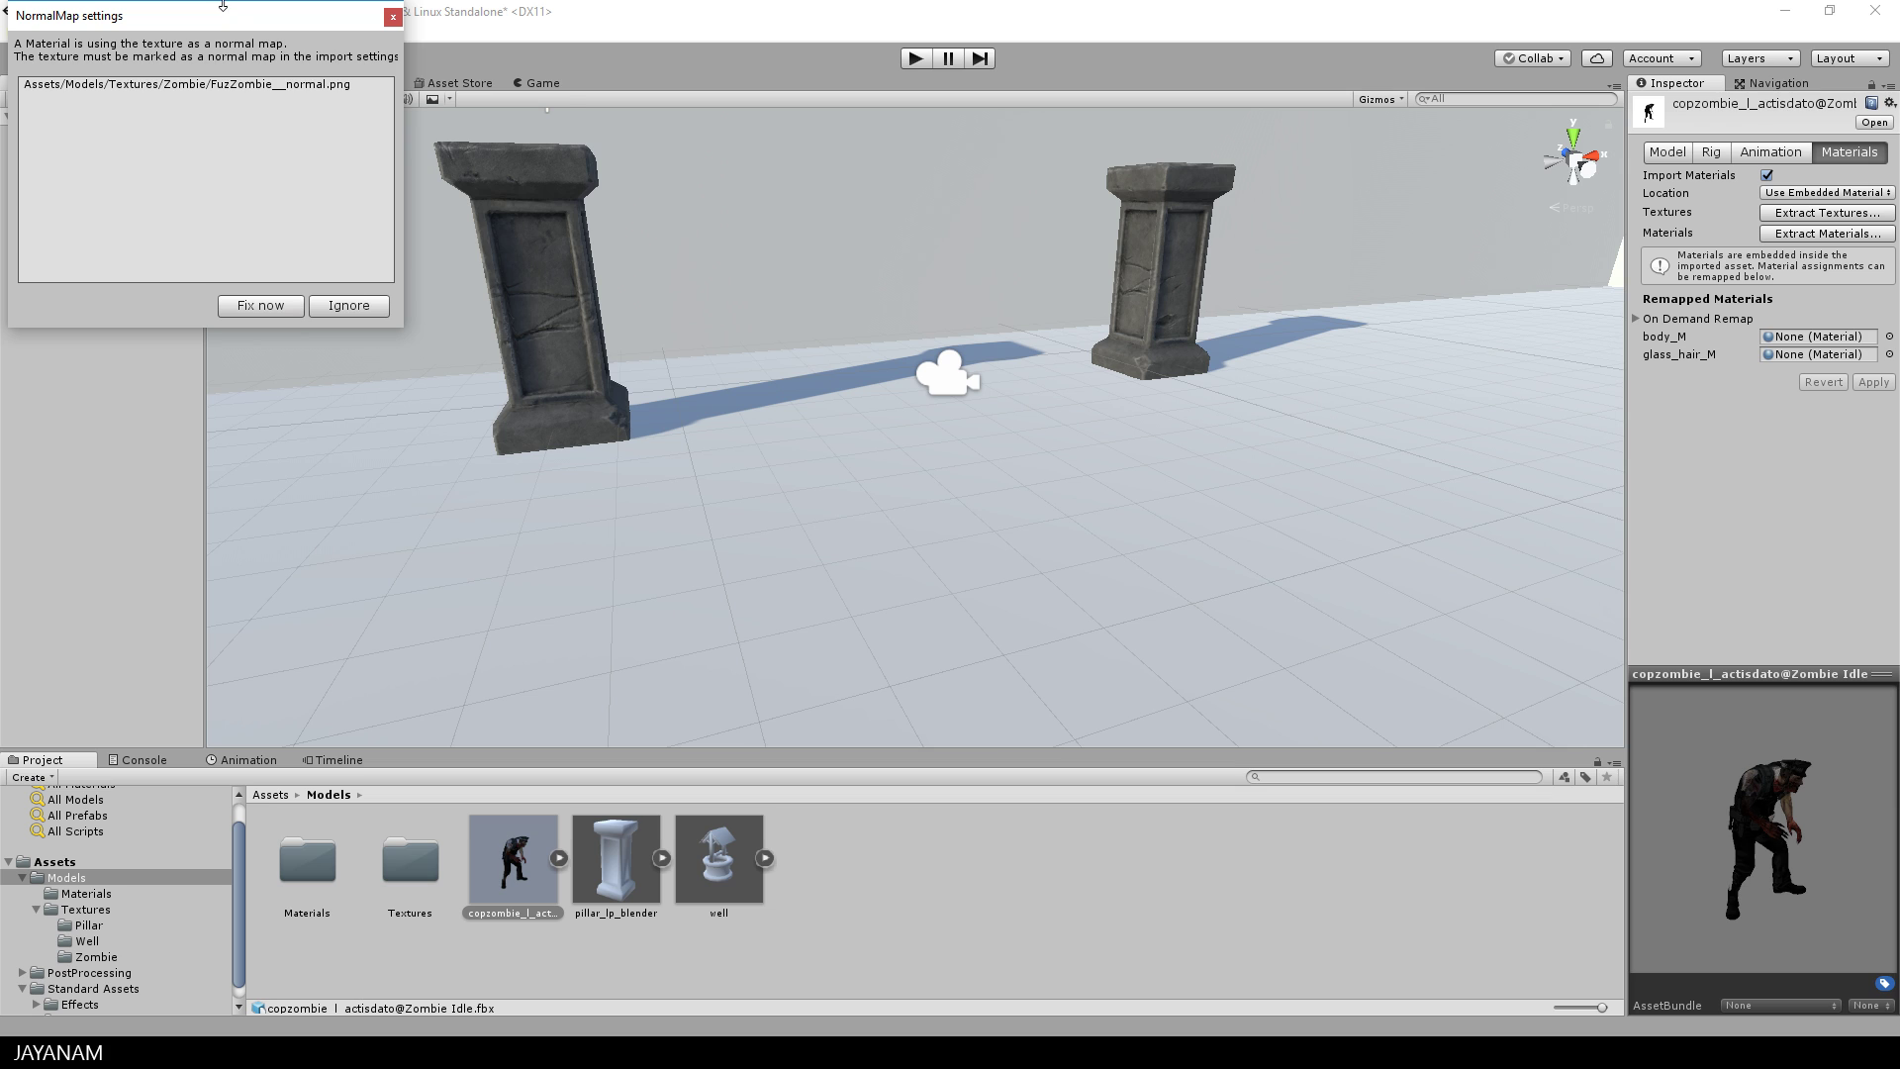
click(748, 280)
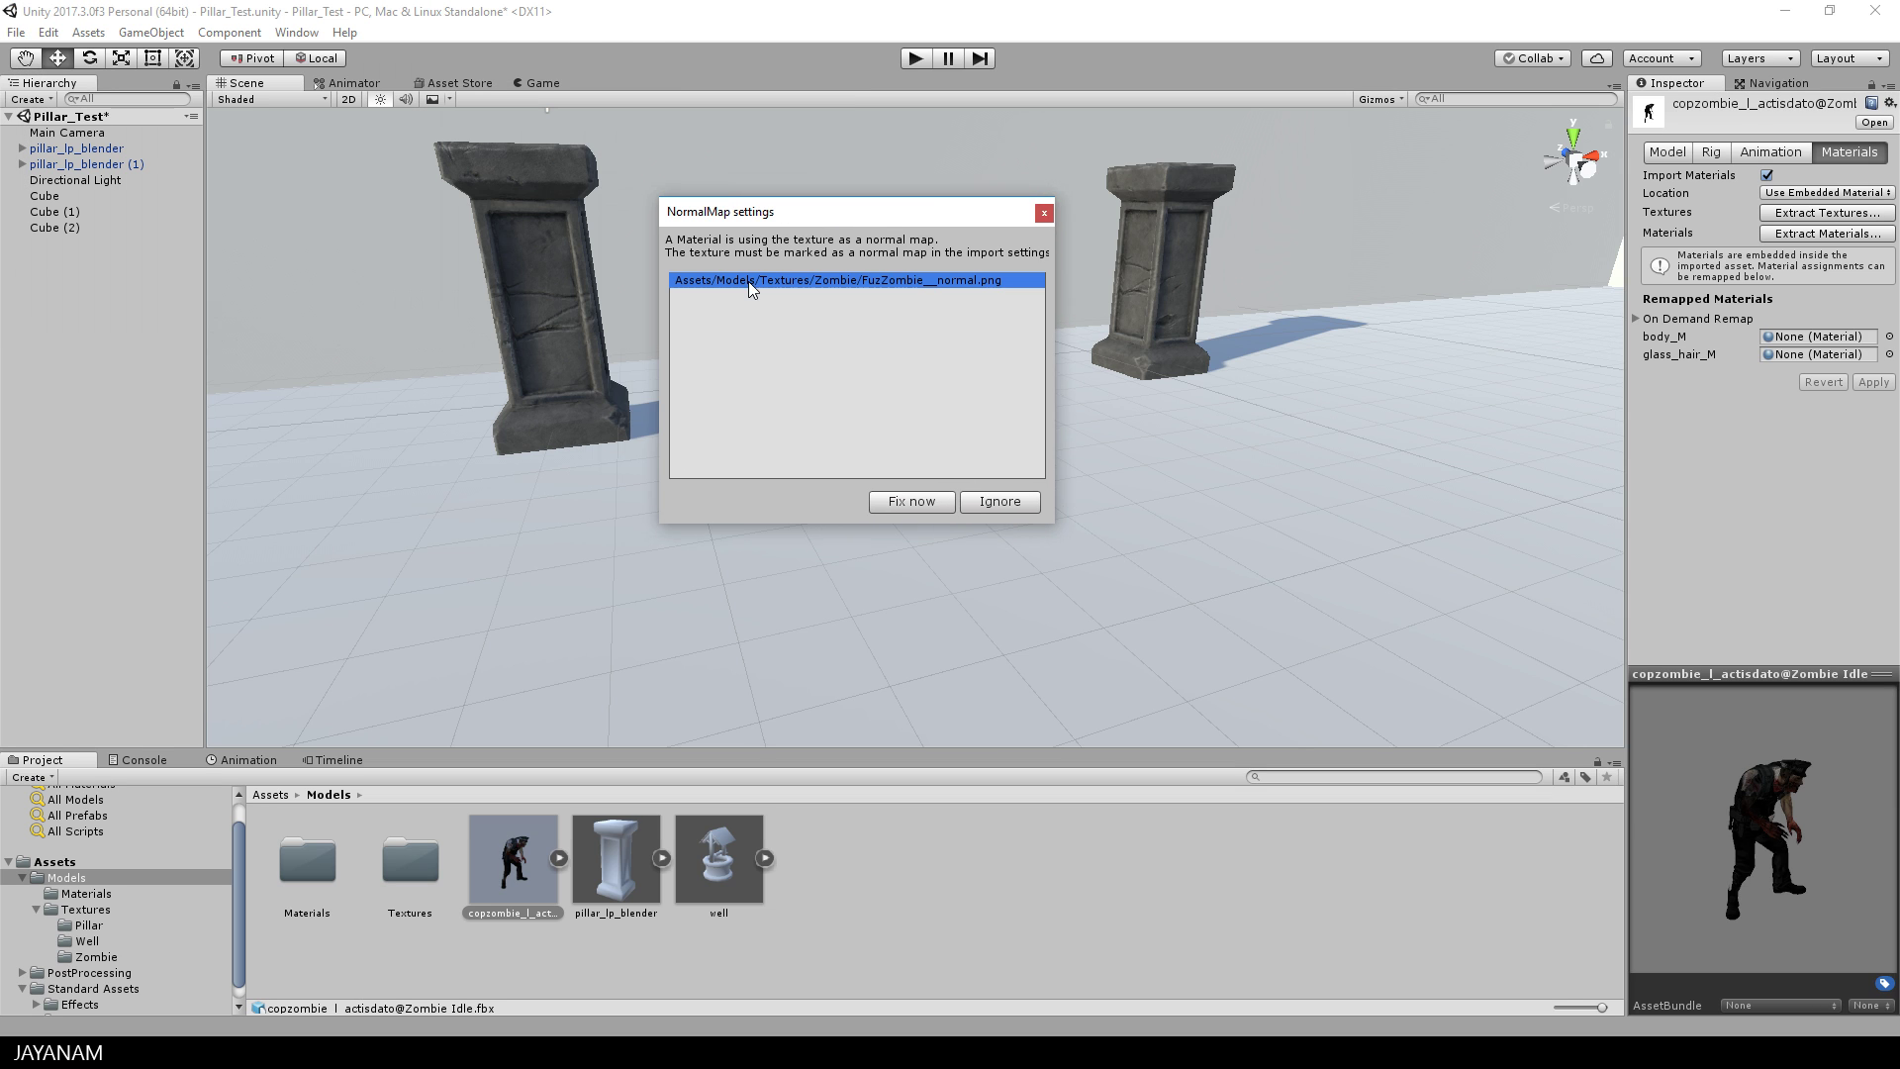
click(903, 499)
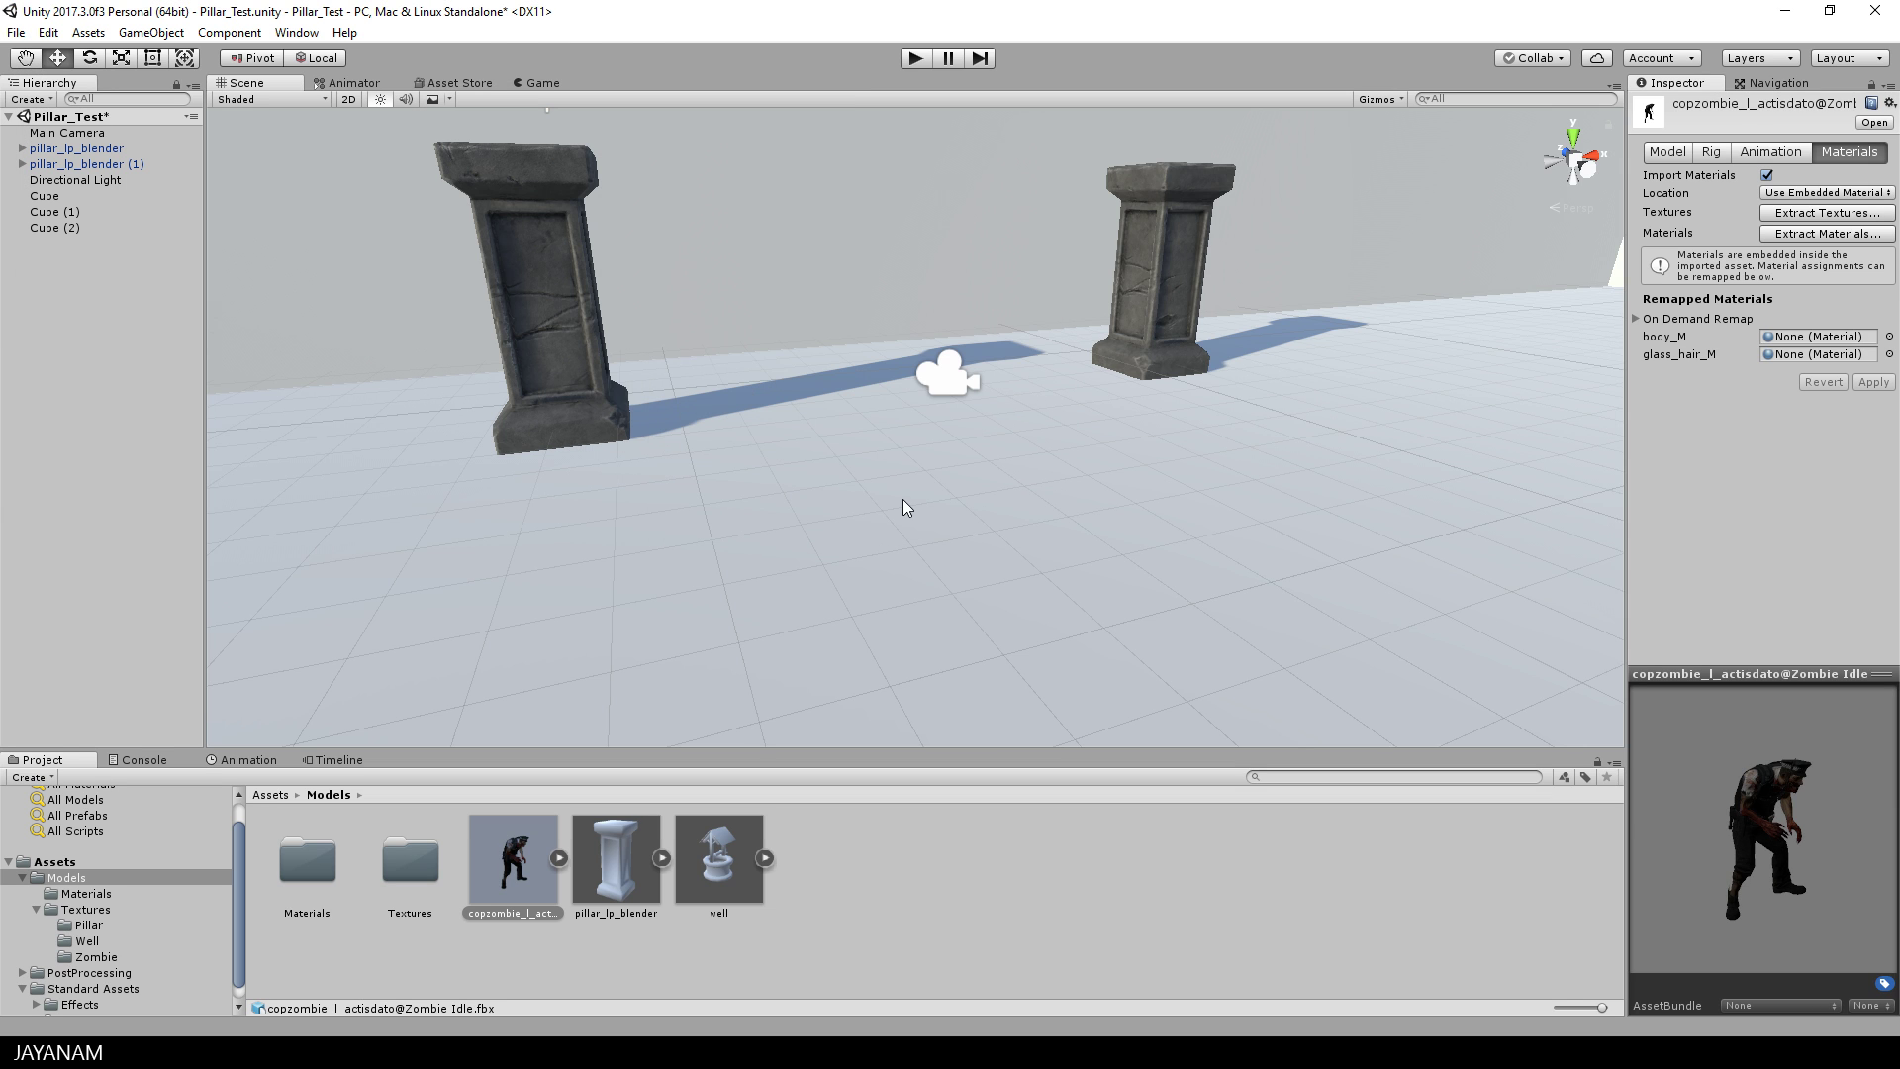
- Place the zombie between the pillars, move the Main Camera beside it, and test in Play mode
mouse_move(543, 870)
mouse_down()
mouse_move(807, 501)
mouse_move(793, 462)
mouse_move(1314, 400)
mouse_up()
key(e)
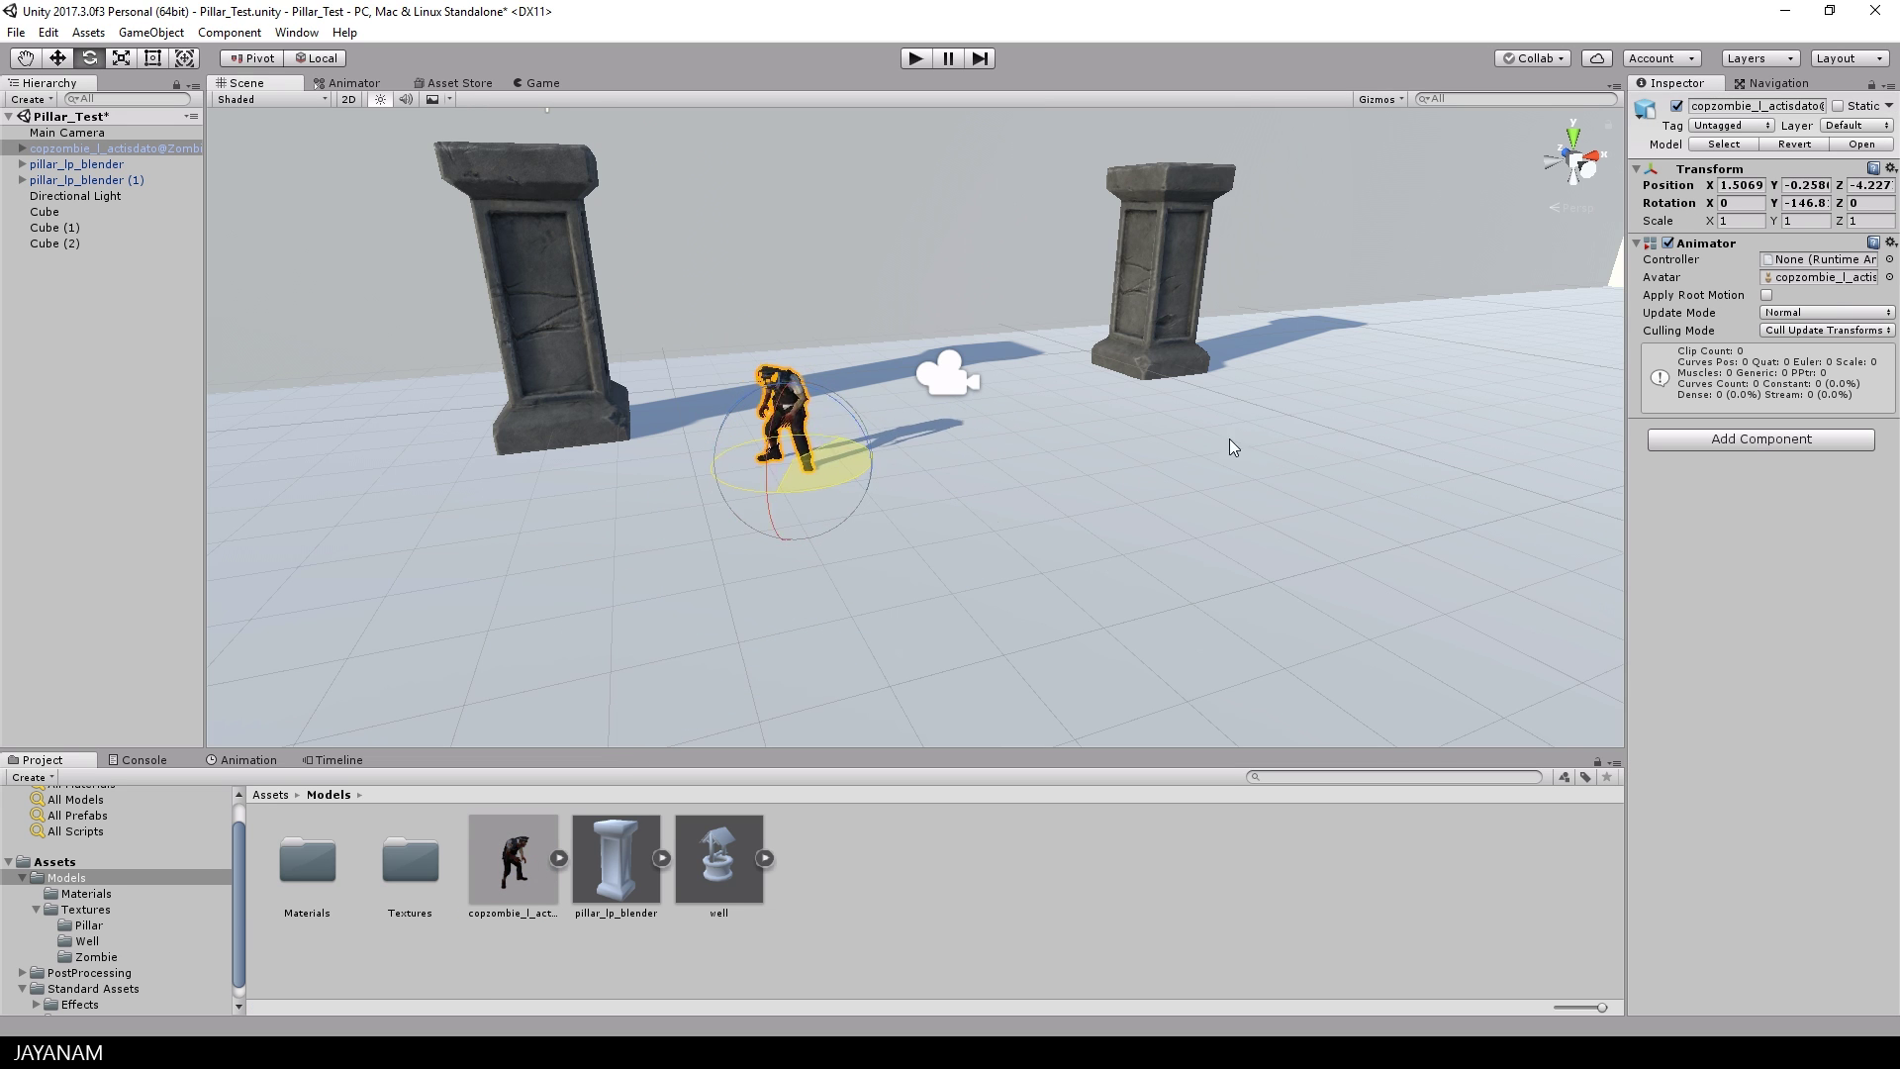
click(65, 134)
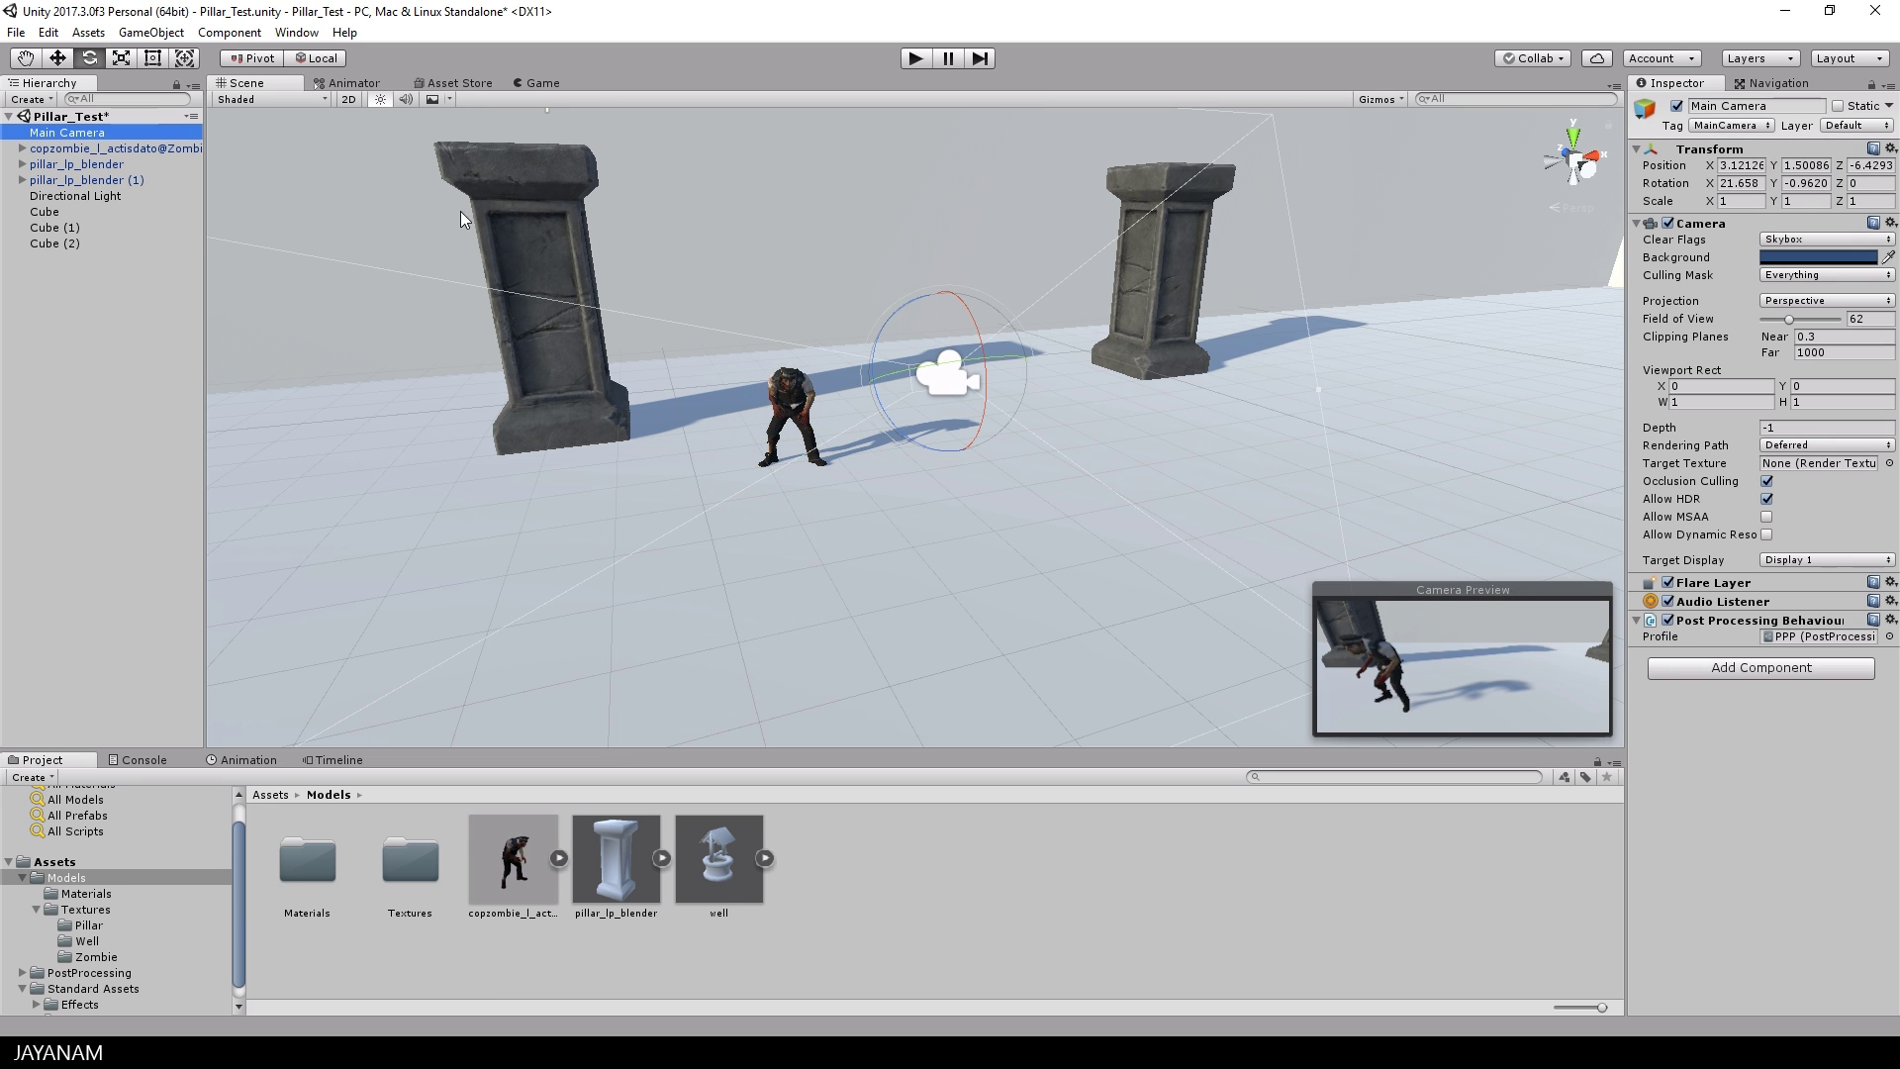
key(w)
mouse_move(1025, 374)
mouse_down()
mouse_move(876, 386)
mouse_move(1039, 379)
mouse_up()
click(914, 57)
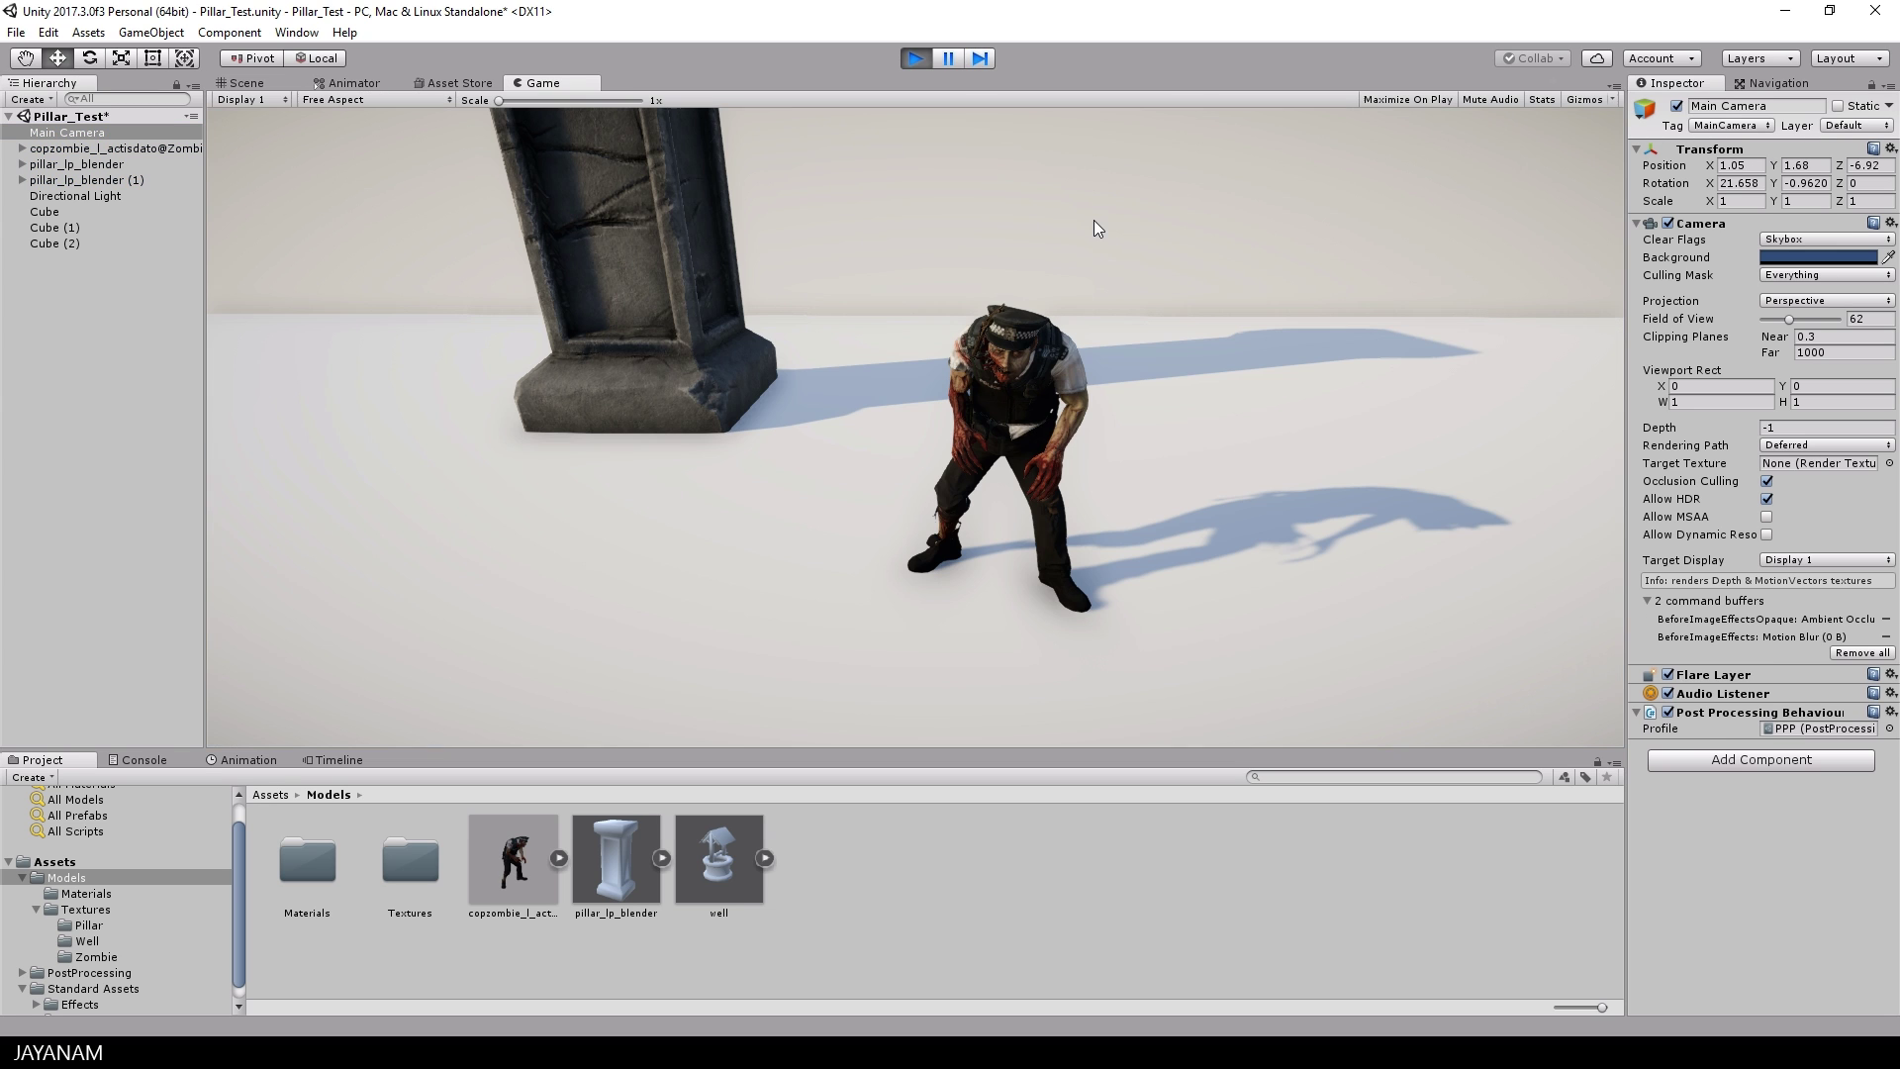
click(917, 58)
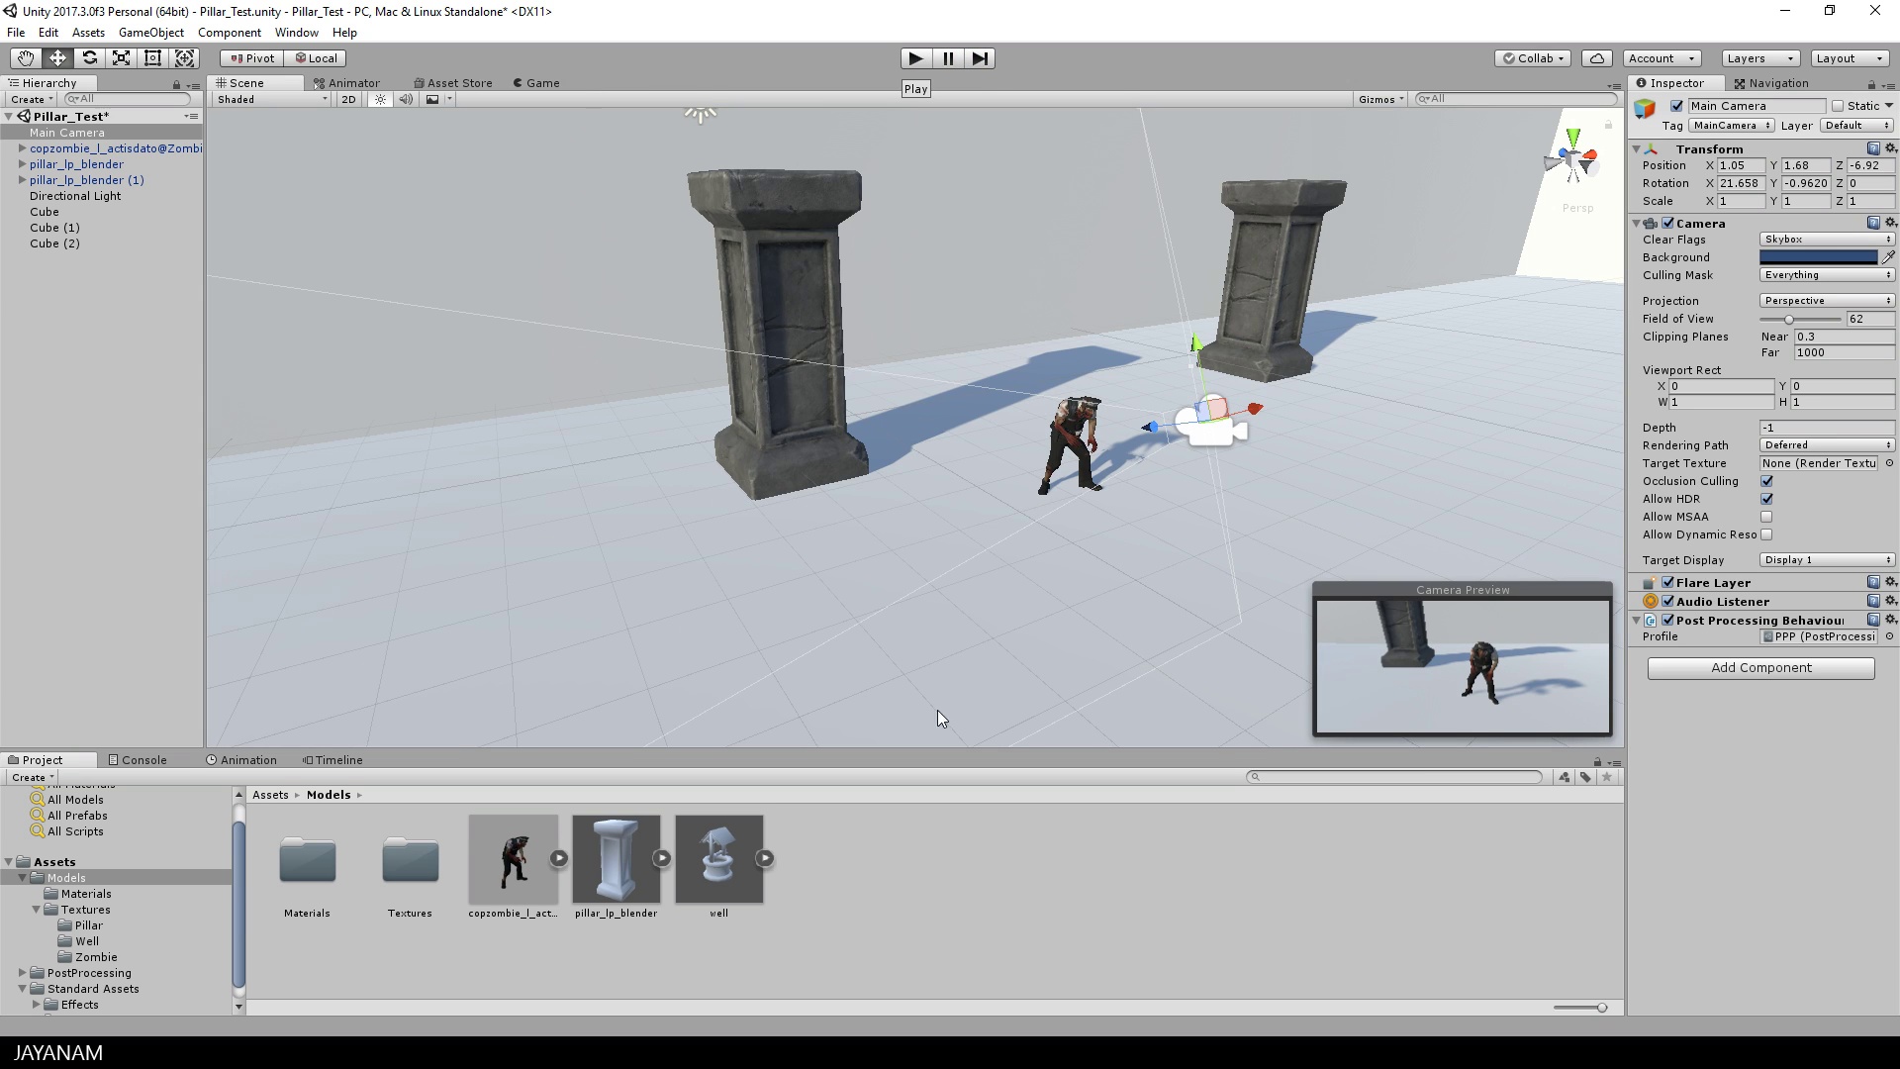
- Assign the Zombie Idle clip to the zombie and arrange its state in the Animator graph
click(559, 858)
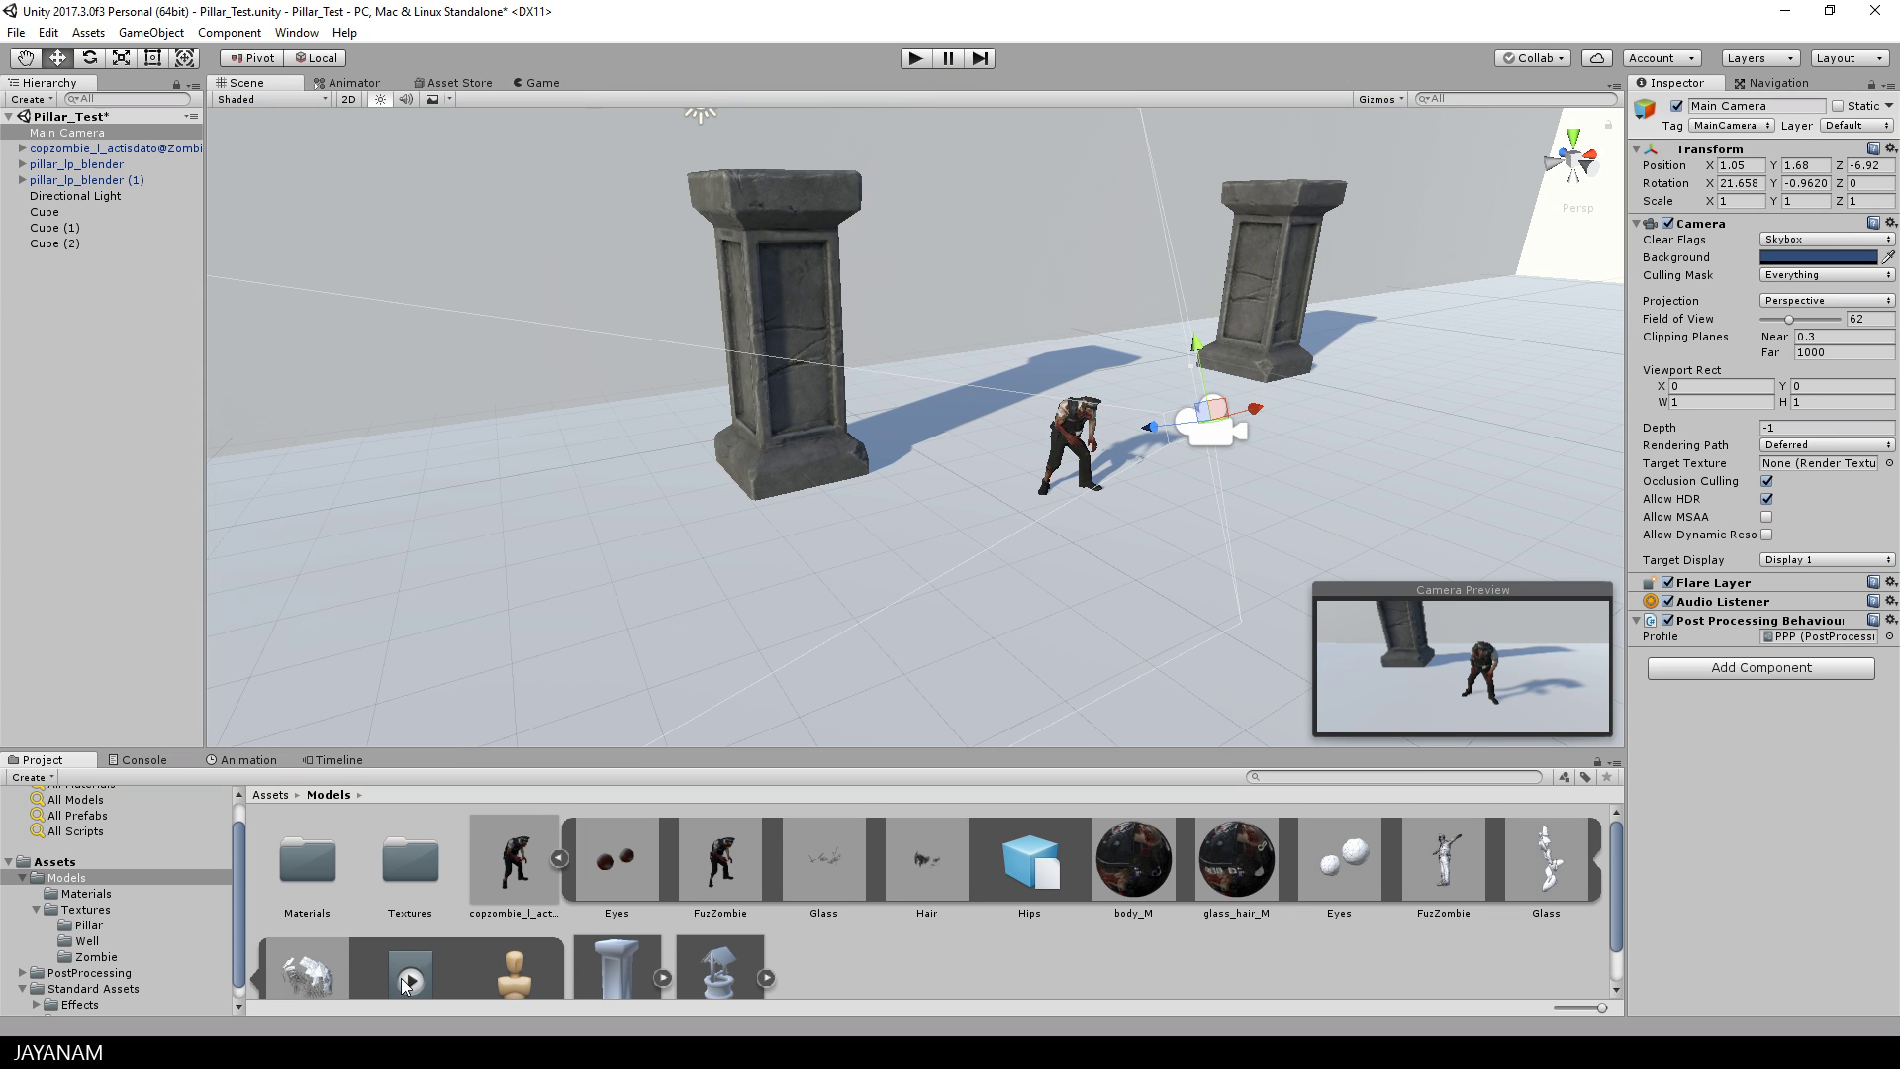
scroll(415, 972, down, 1)
click(414, 931)
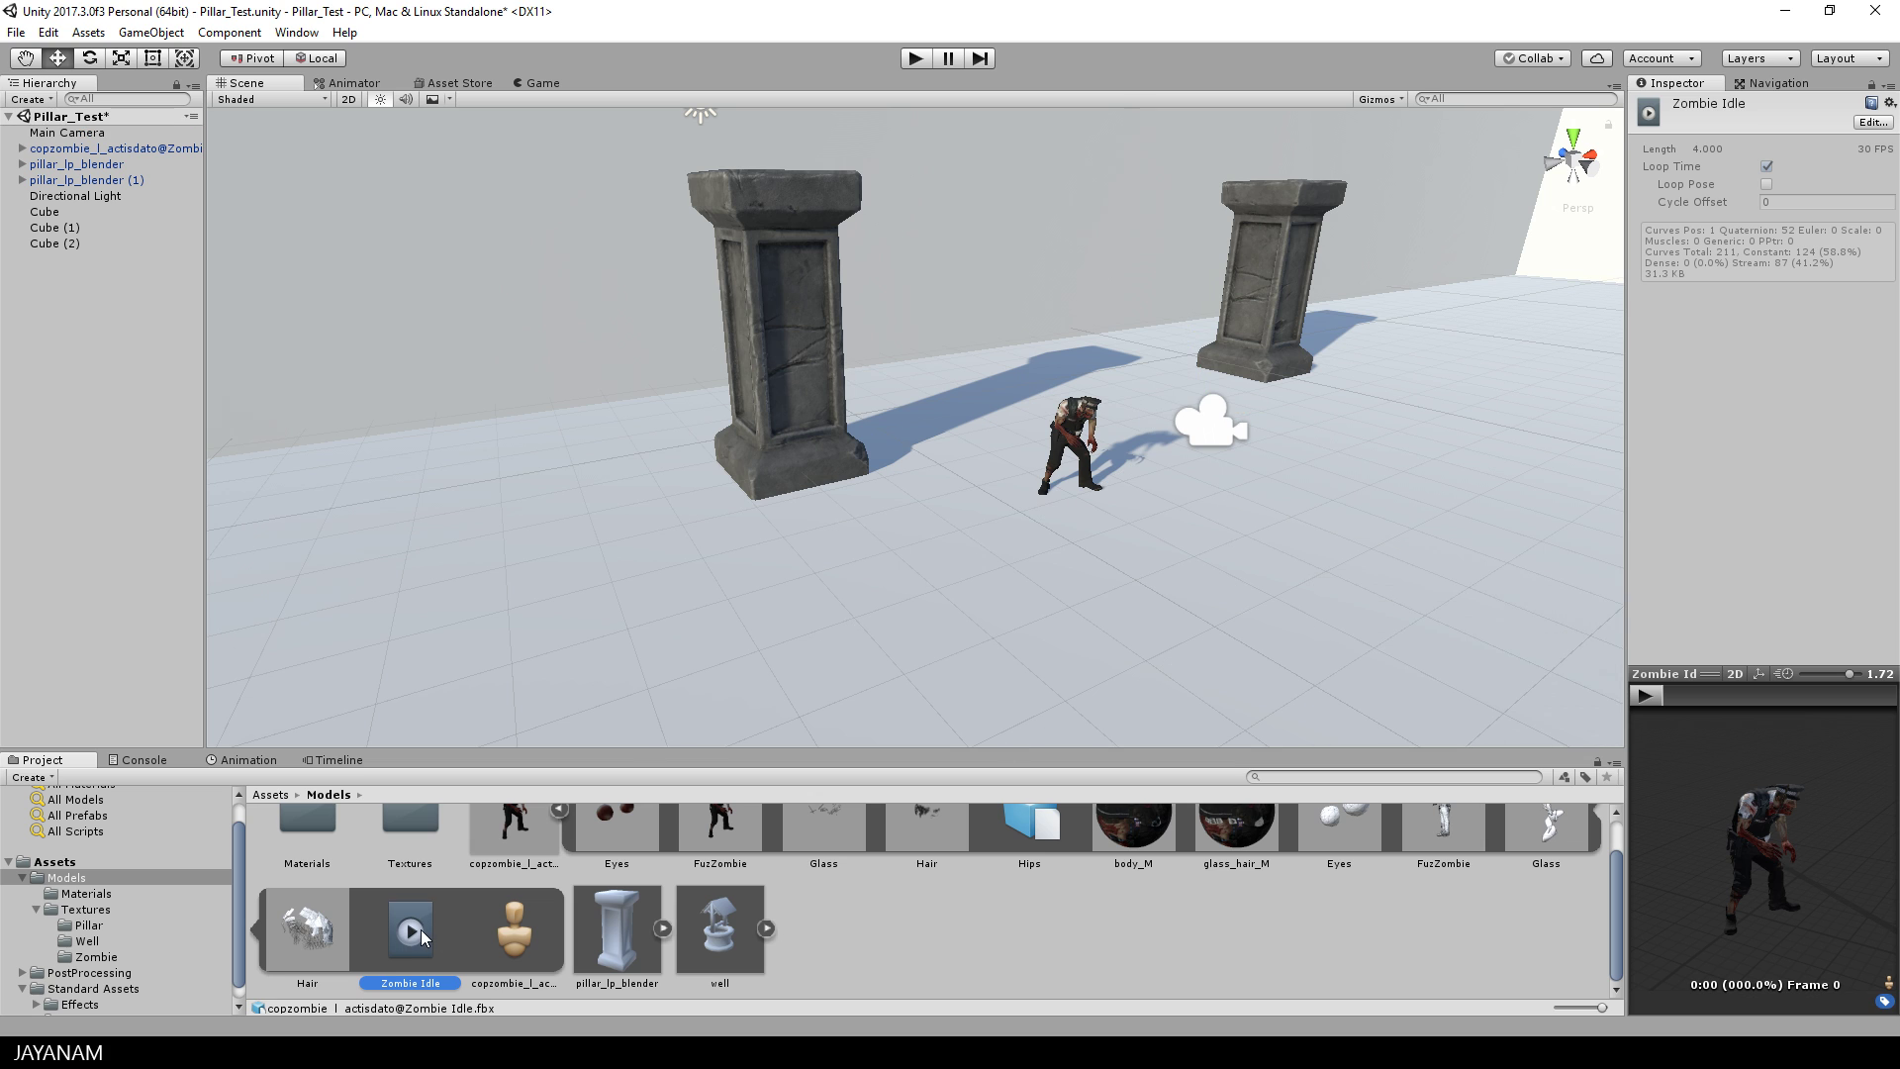
mouse_move(416, 928)
mouse_down()
mouse_move(1071, 409)
mouse_move(52, 154)
mouse_up()
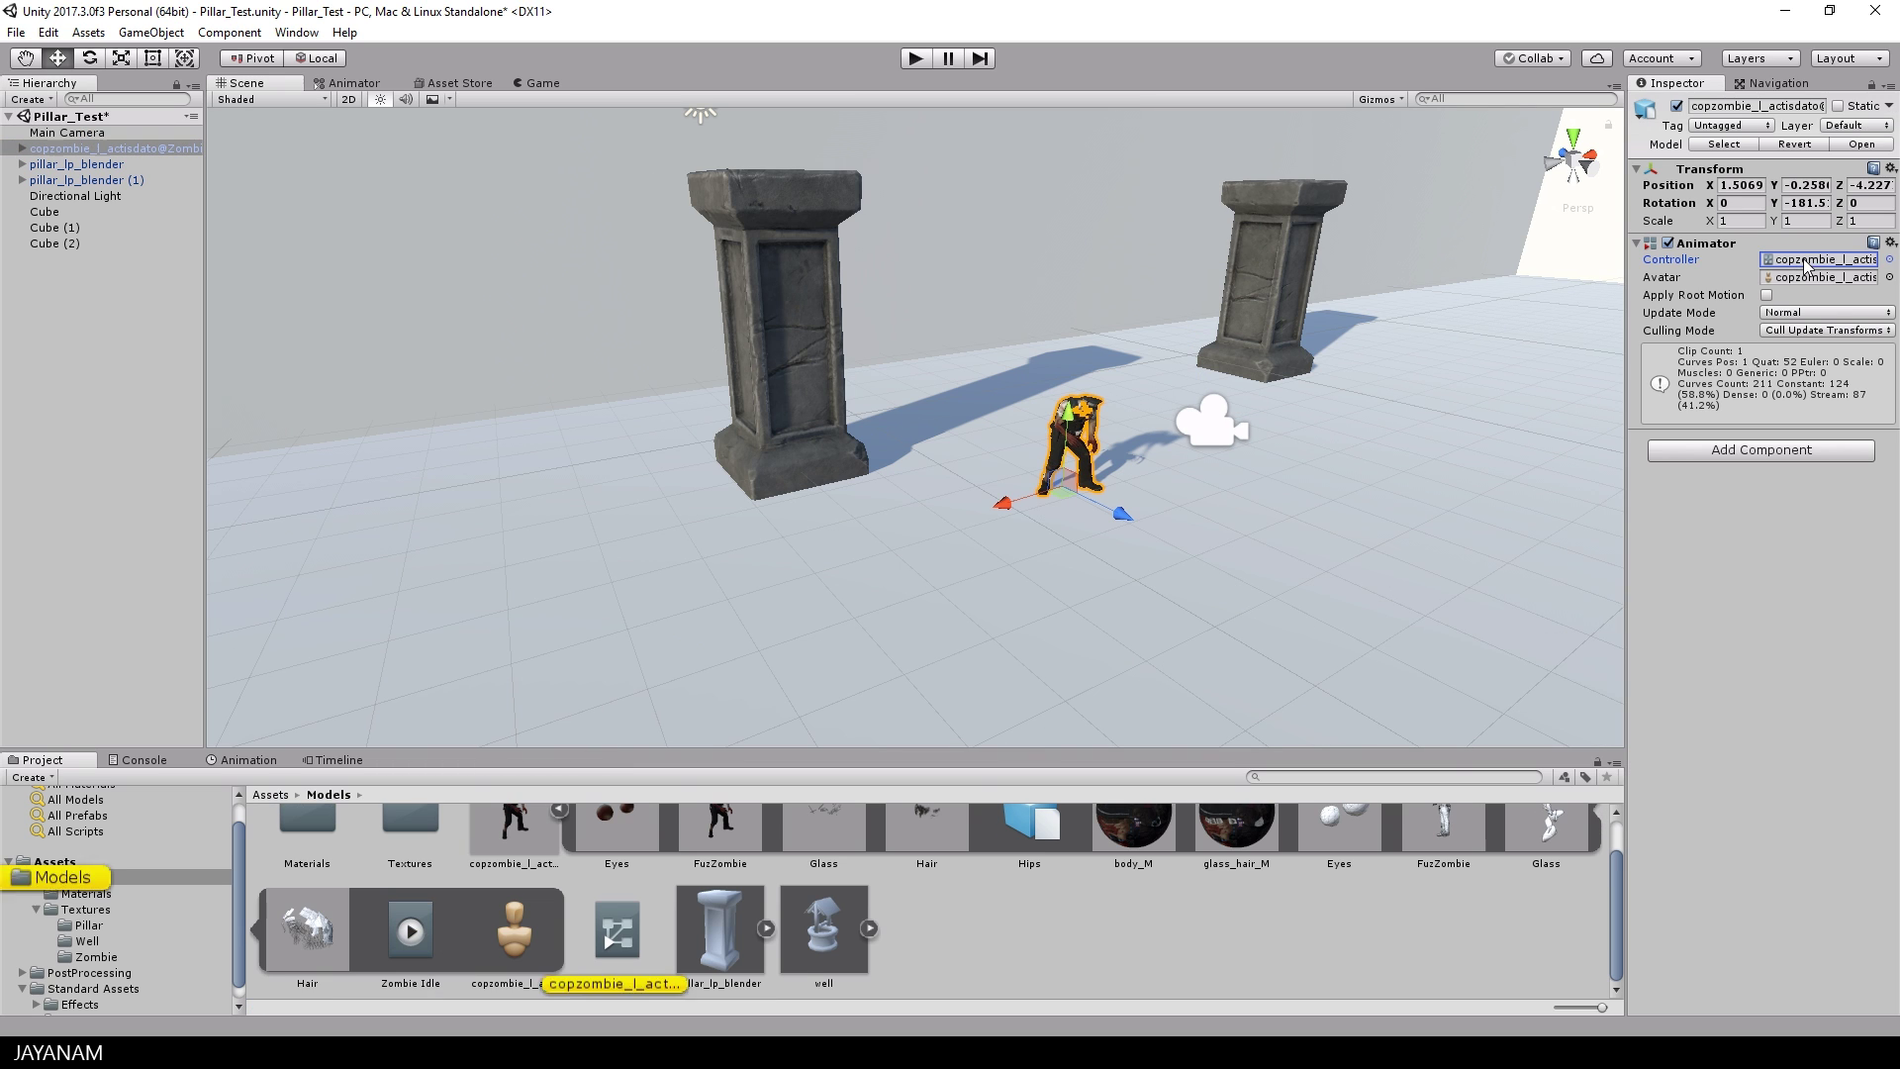
double_click(1806, 261)
drag(932, 144, 993, 242)
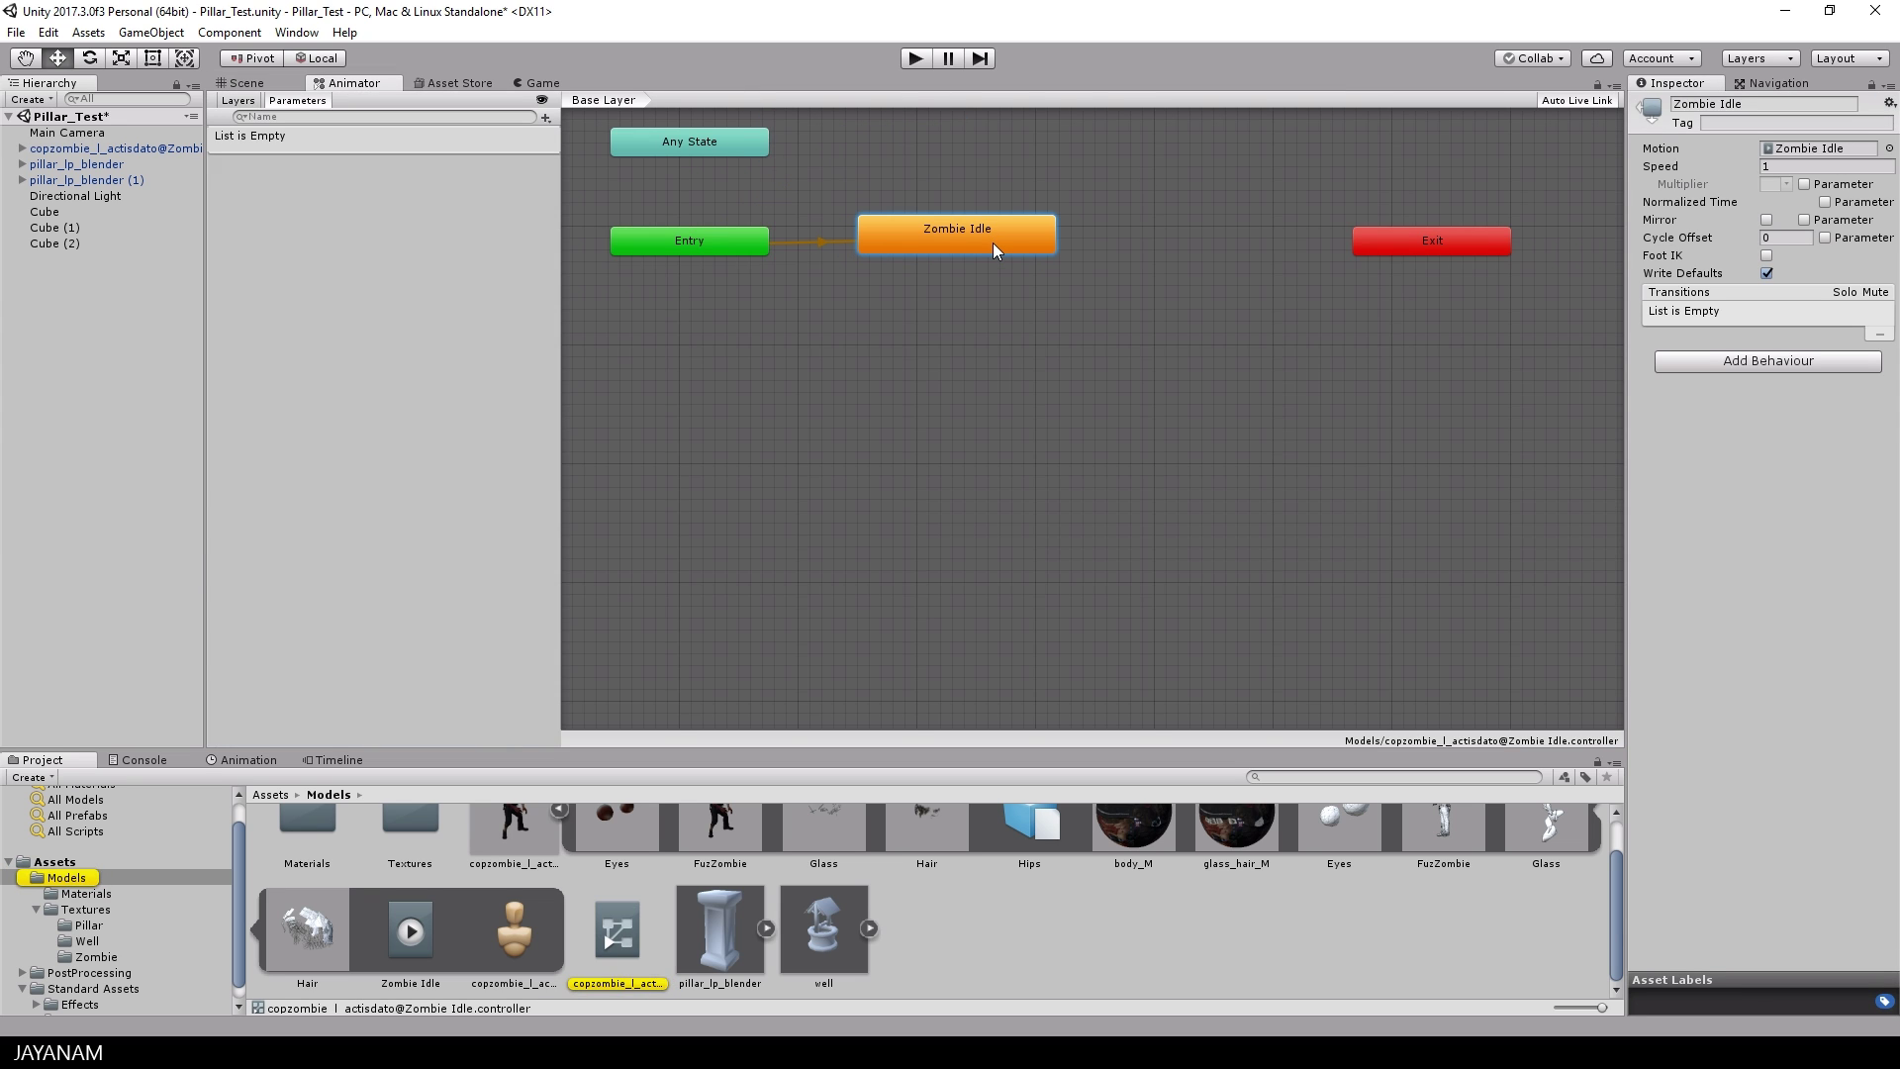
- Return to the Scene view and enter Play mode to watch the zombie idle
click(236, 83)
click(915, 57)
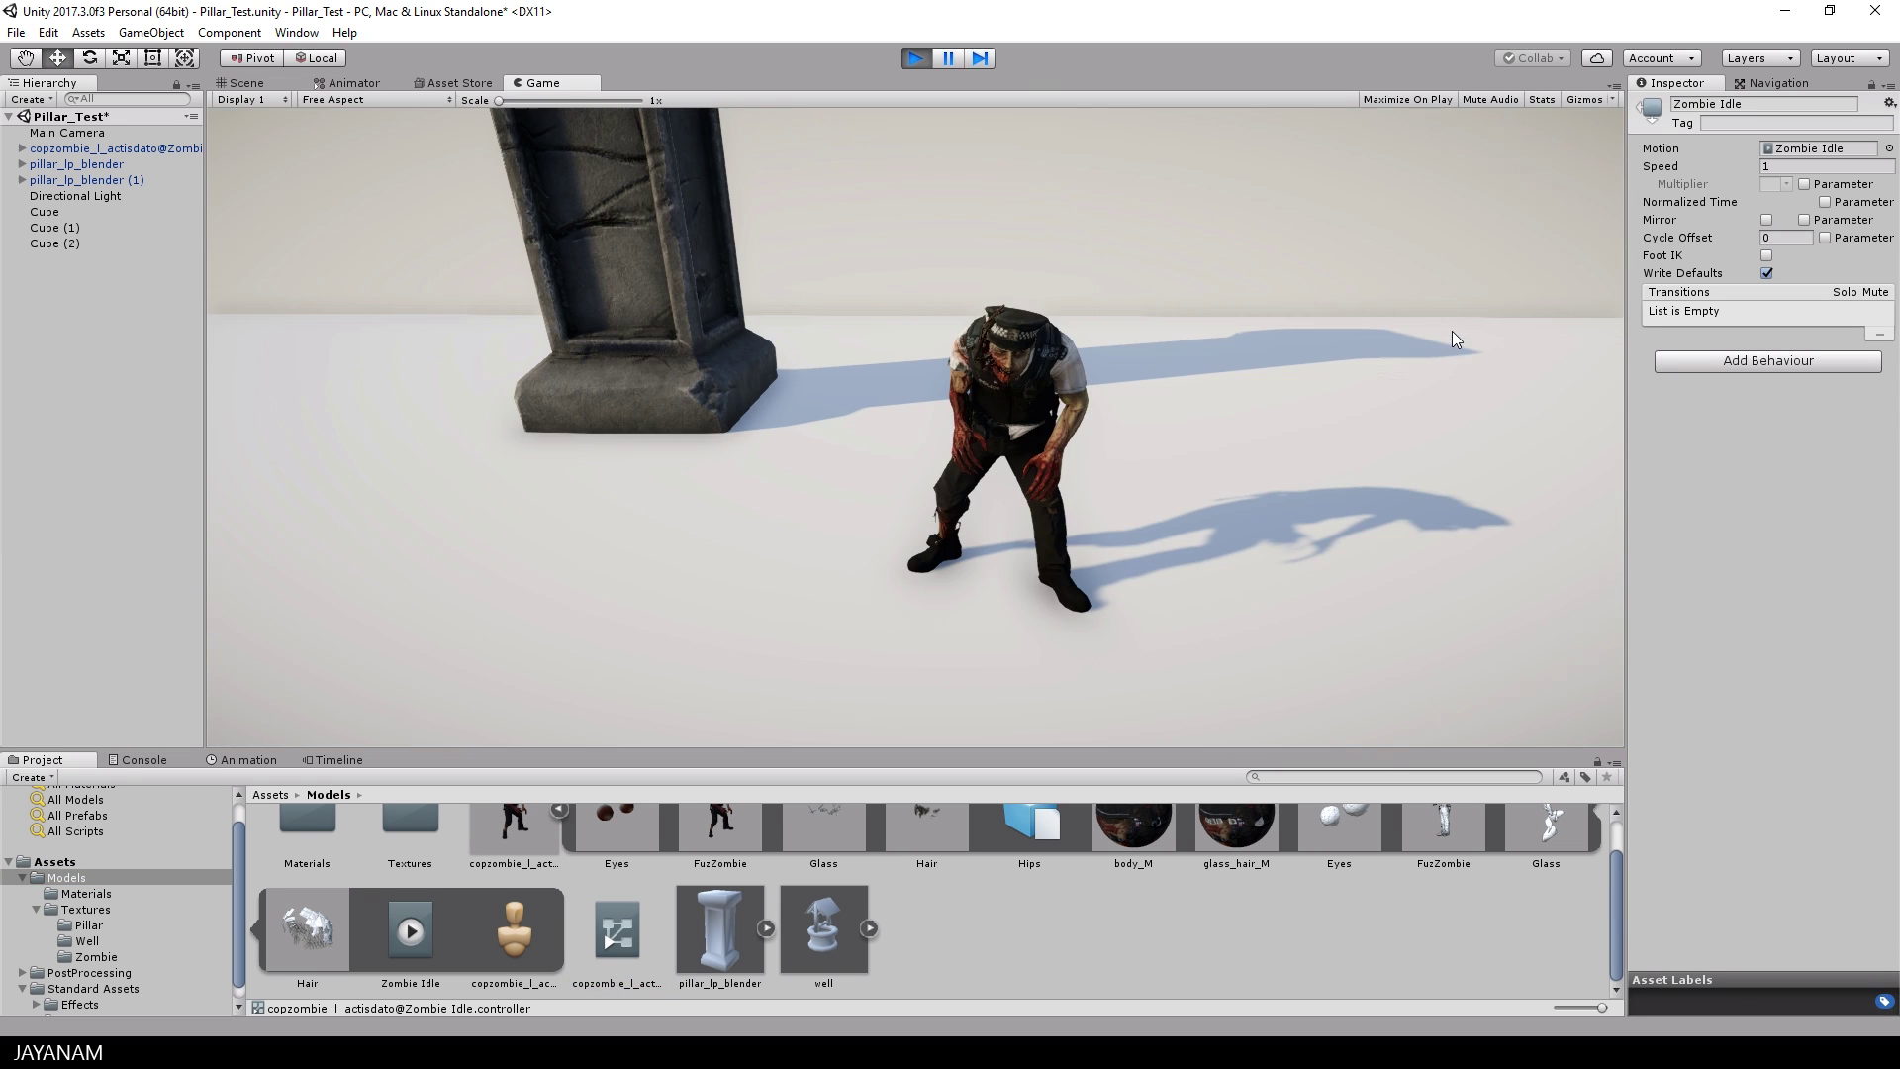